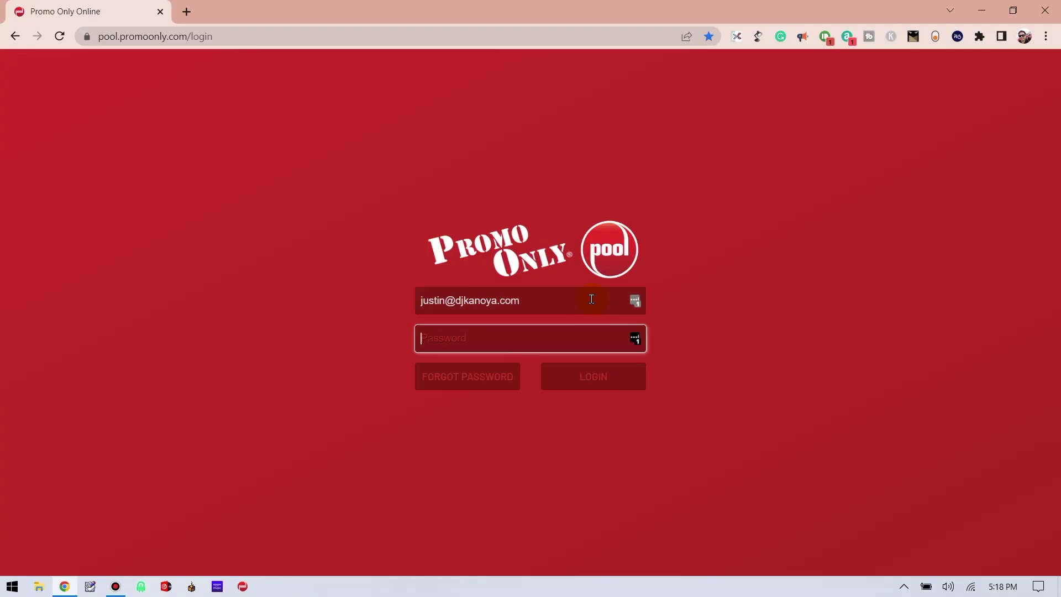
Sign in with the account password and scroll through the 38-track preview queue.
{"action": "key", "text": "ctrl+v"}
{"action": "key", "text": "Return"}
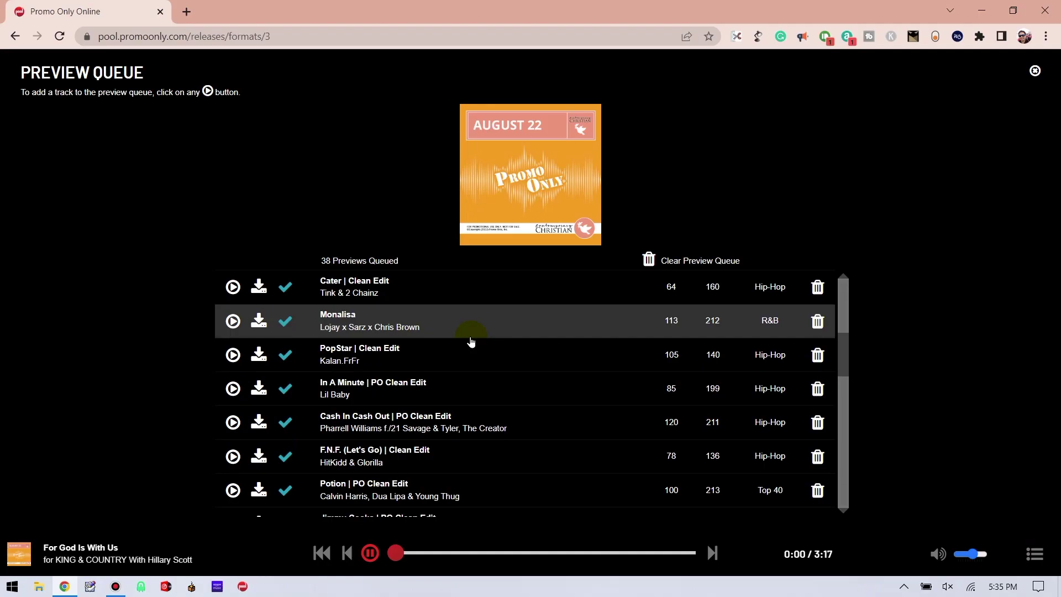
{"action": "scroll", "coordinate": [471, 342], "scroll_direction": "down", "scroll_amount": 1}
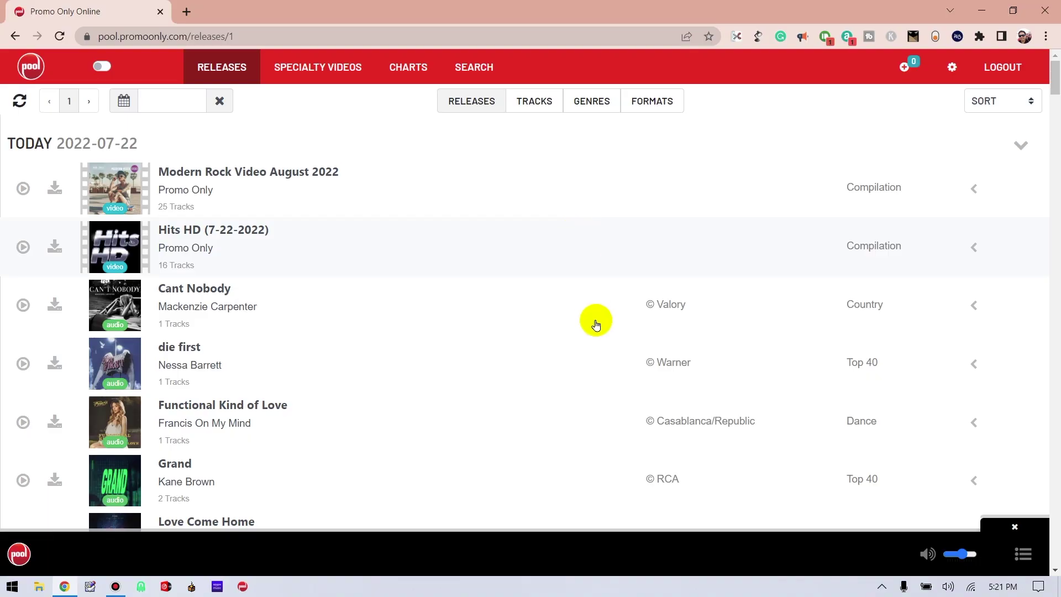
Scroll through today's 2022-07-22 releases into the 2022-07-21 group, then back to the top.
{"action": "scroll", "coordinate": [592, 334], "scroll_direction": "down", "scroll_amount": 4}
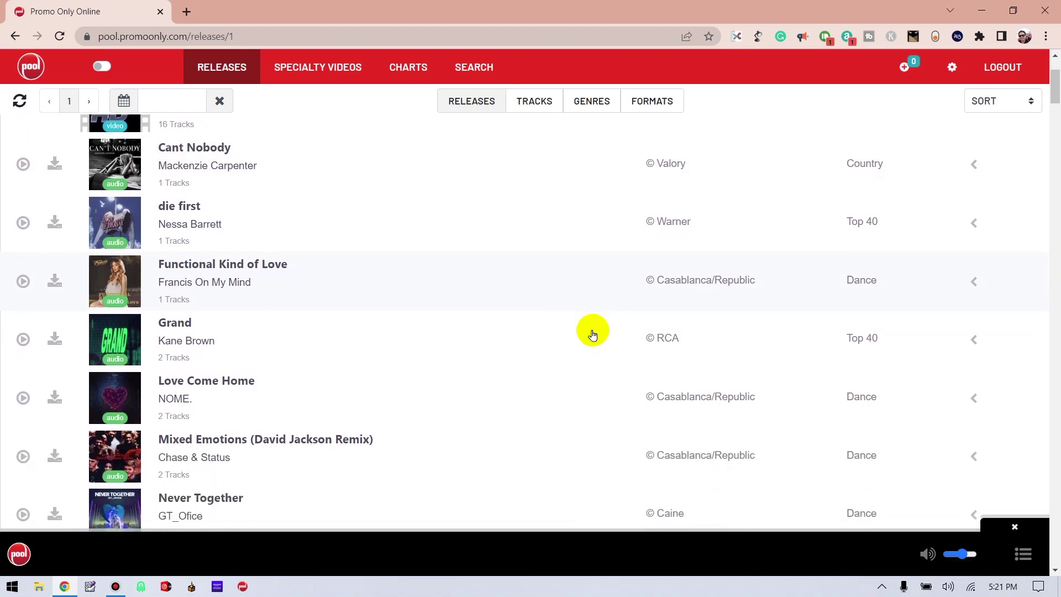
{"action": "scroll", "coordinate": [592, 335], "scroll_direction": "down", "scroll_amount": 4}
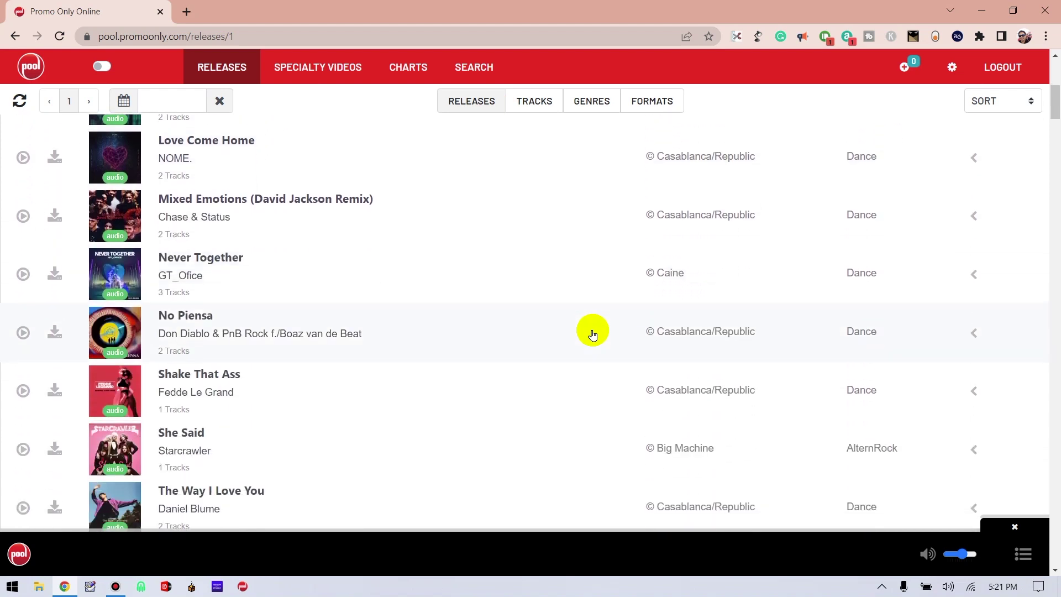
{"action": "scroll", "coordinate": [593, 334], "scroll_direction": "down", "scroll_amount": 3}
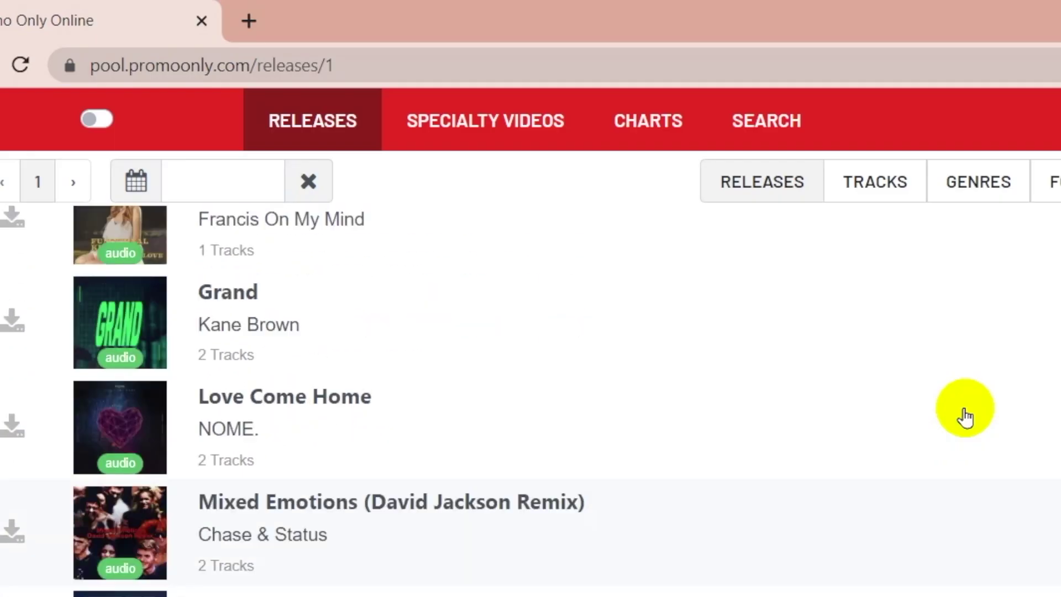
{"action": "scroll", "coordinate": [964, 417], "scroll_direction": "up", "scroll_amount": 10}
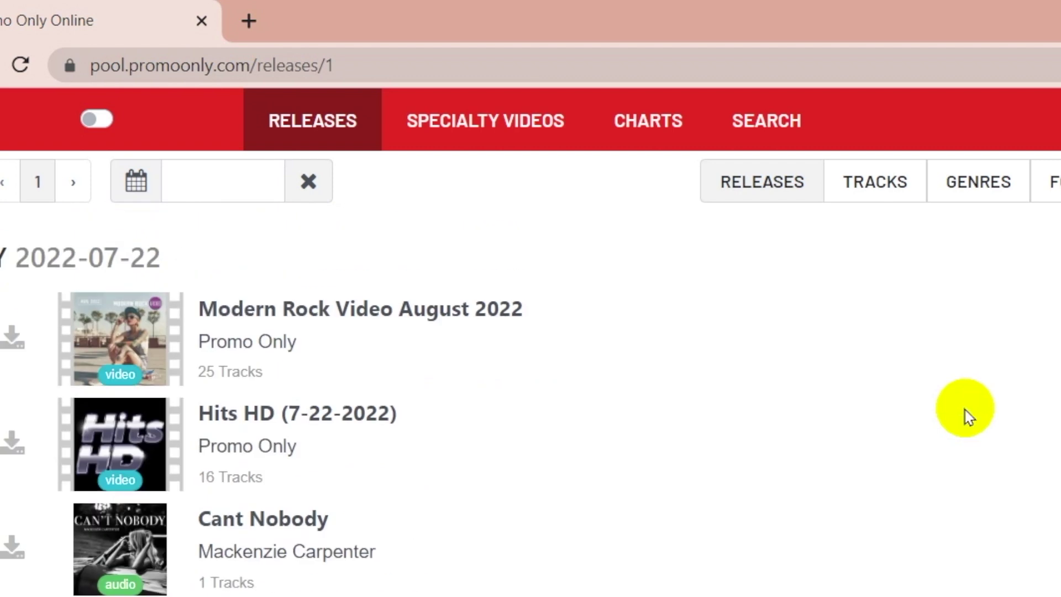
Open SPECIALTY VIDEOS and scroll through purchased releases like the New Year's Eve countdowns.
{"action": "left_click", "coordinate": [504, 111]}
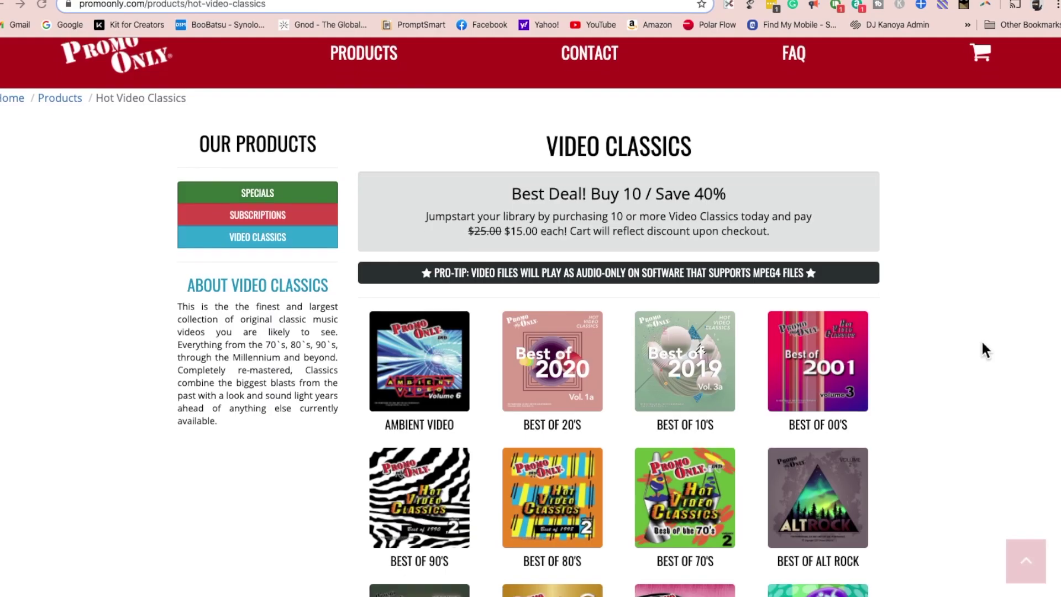
{"action": "scroll", "coordinate": [983, 343], "scroll_direction": "down", "scroll_amount": 3}
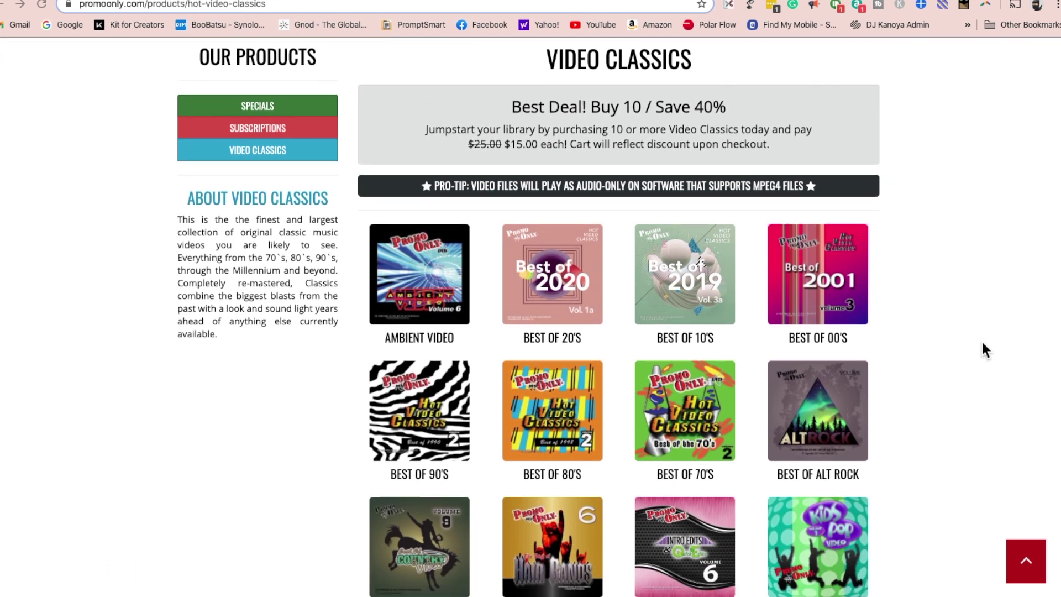
{"action": "scroll", "coordinate": [982, 343], "scroll_direction": "down", "scroll_amount": 1}
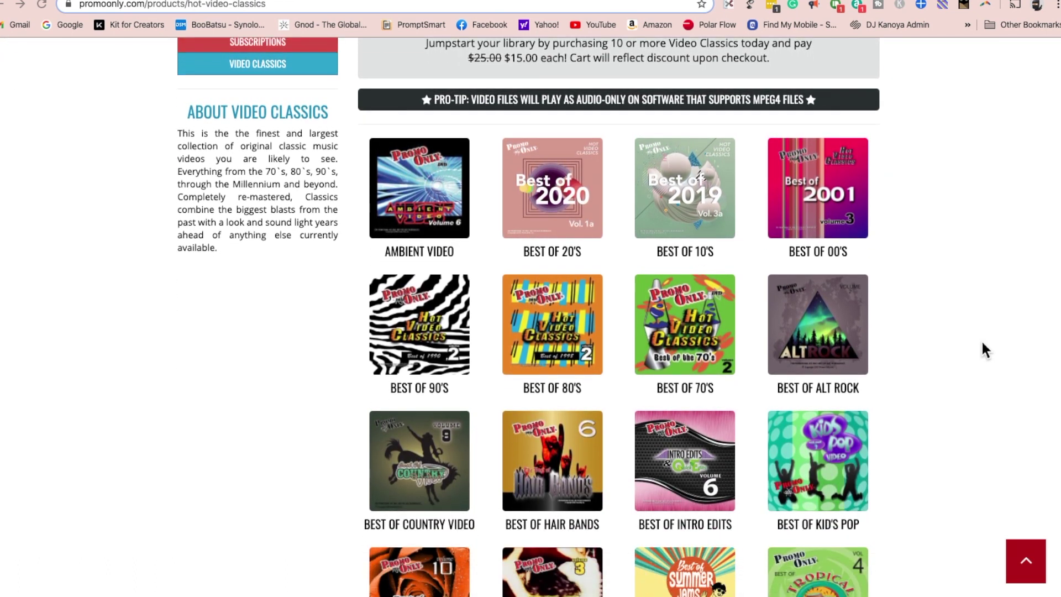
{"action": "scroll", "coordinate": [524, 213], "scroll_direction": "down", "scroll_amount": 3}
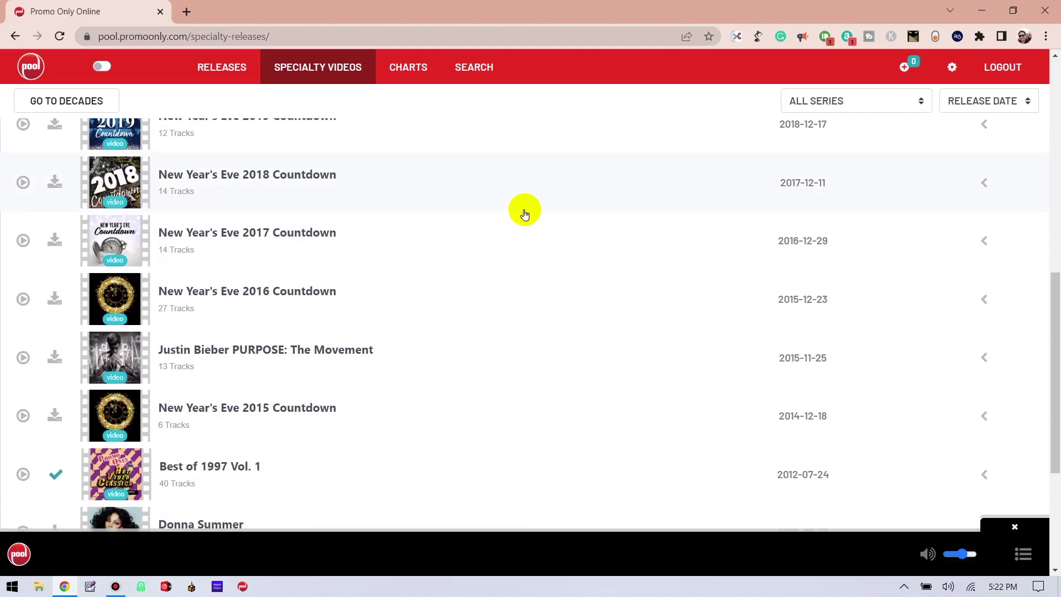
{"action": "scroll", "coordinate": [524, 215], "scroll_direction": "down", "scroll_amount": 2}
{"action": "scroll", "coordinate": [525, 215], "scroll_direction": "up", "scroll_amount": 7}
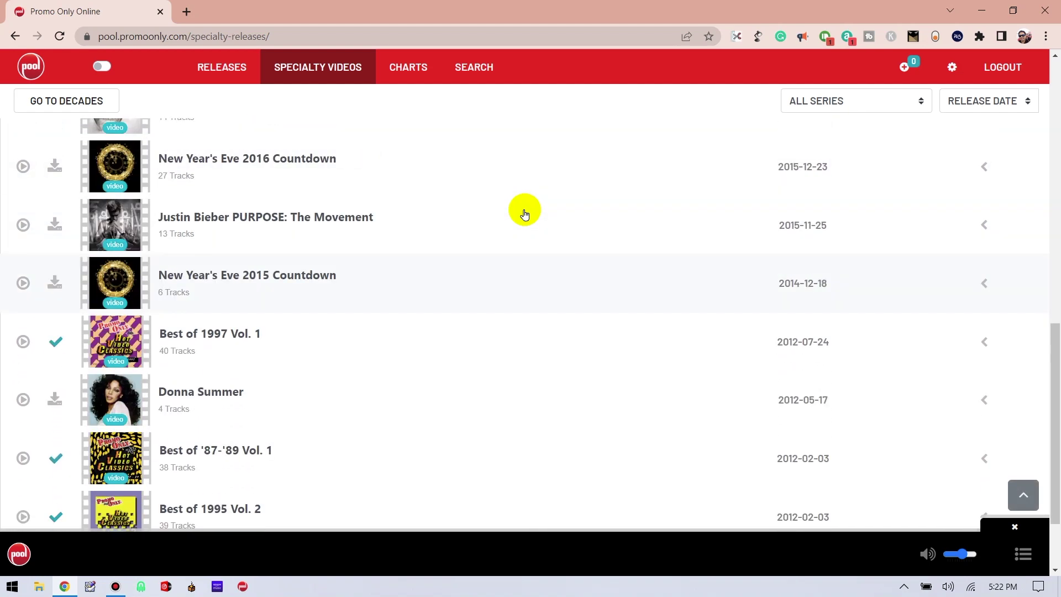
Open the Charts page and scroll down to the Background Essentials playlists and video charts.
{"action": "left_click", "coordinate": [404, 80]}
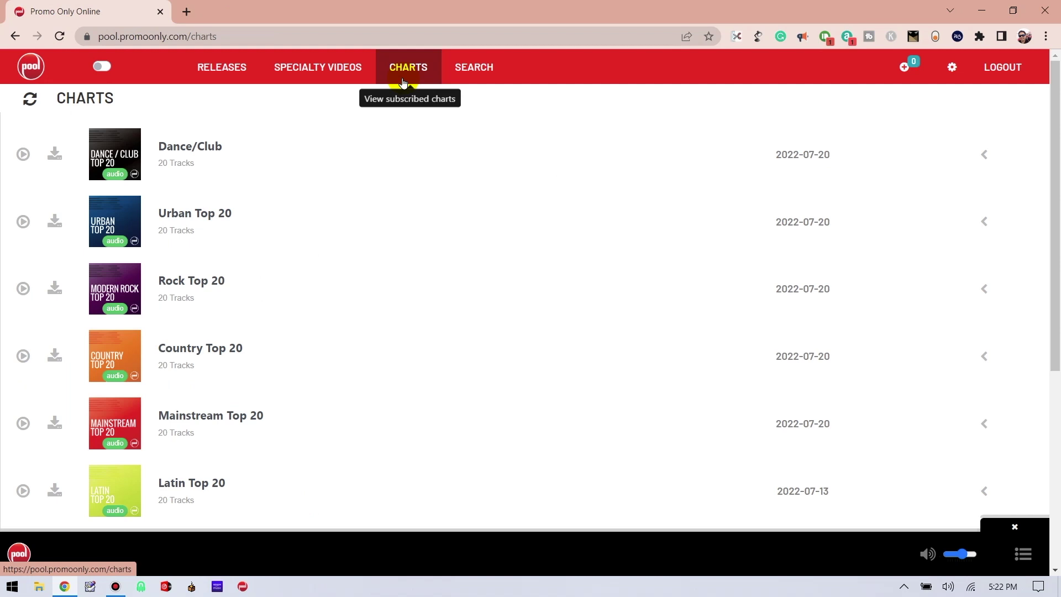
{"action": "scroll", "coordinate": [458, 251], "scroll_direction": "down", "scroll_amount": 4}
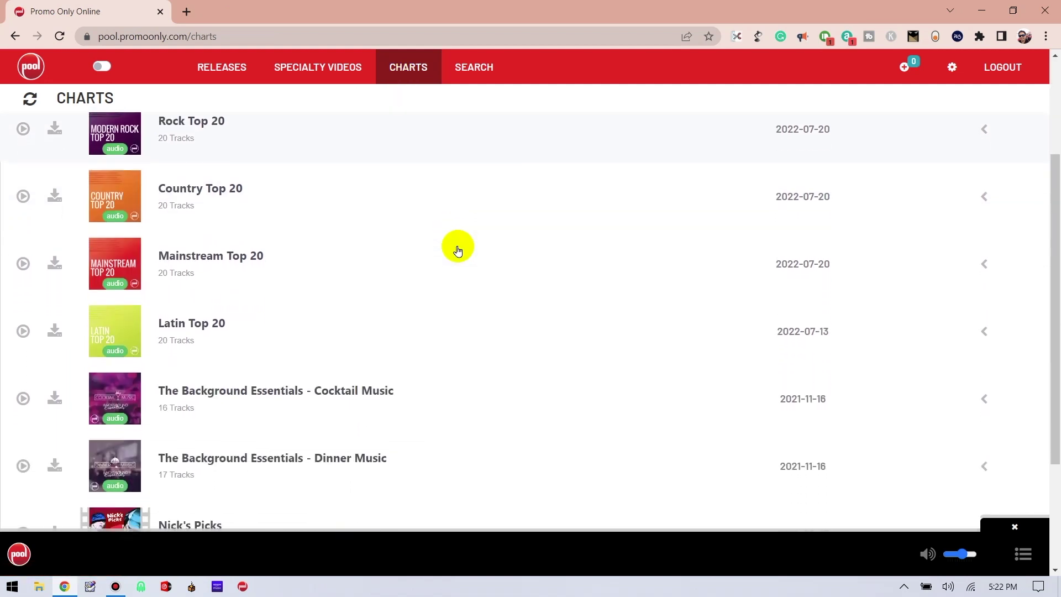
{"action": "scroll", "coordinate": [458, 250], "scroll_direction": "down", "scroll_amount": 2}
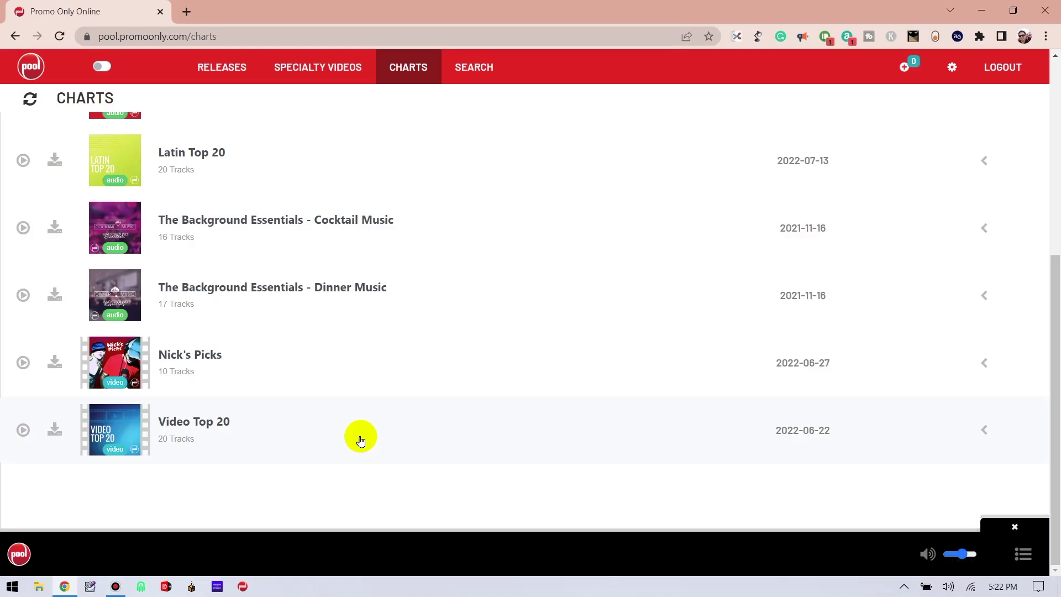
Expand and then collapse the Dinner Music chart's track list.
{"action": "left_click", "coordinate": [339, 293]}
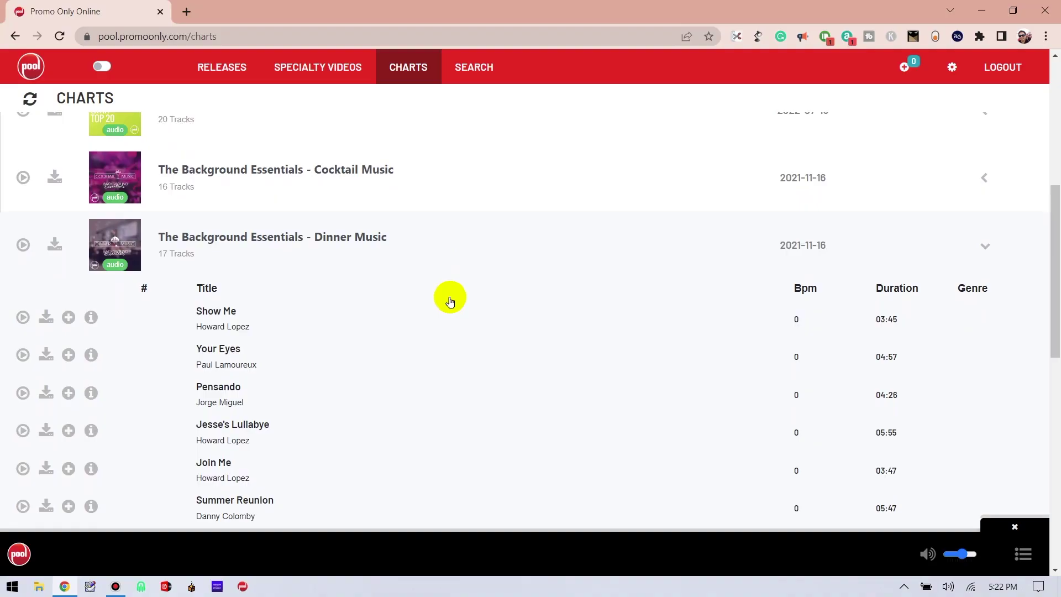
{"action": "left_click", "coordinate": [375, 253]}
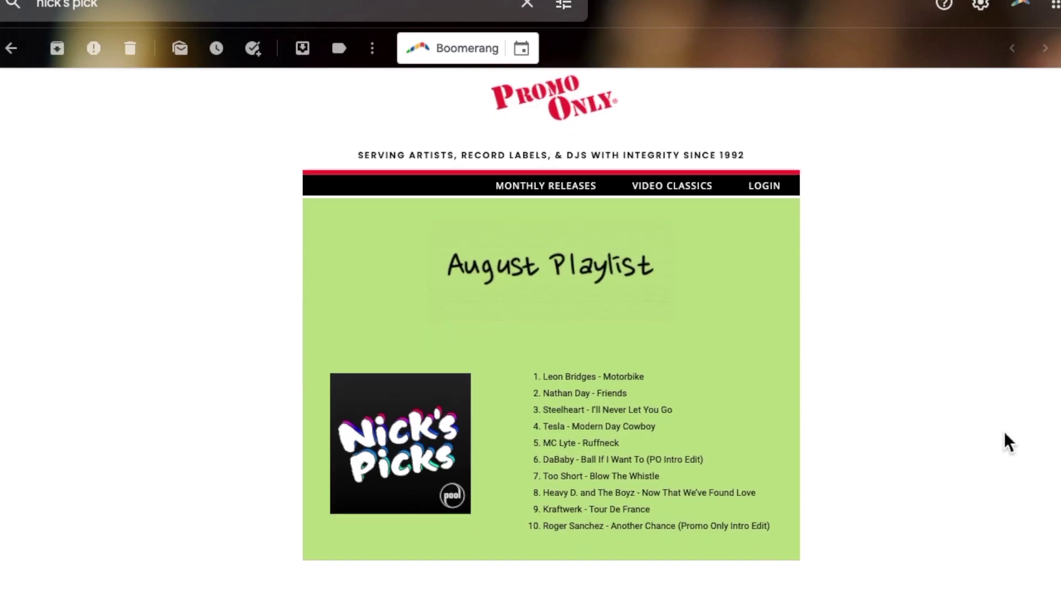
{"action": "scroll", "coordinate": [1007, 440], "scroll_direction": "down", "scroll_amount": 3}
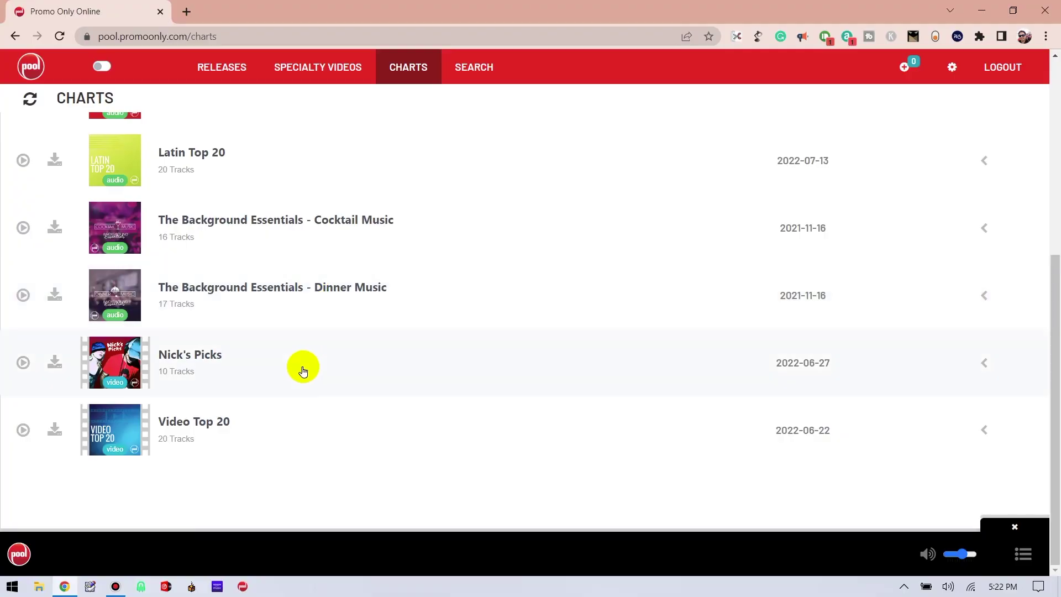
Expand Nick's Picks and scroll down through the chart tracks.
{"action": "left_click", "coordinate": [303, 370]}
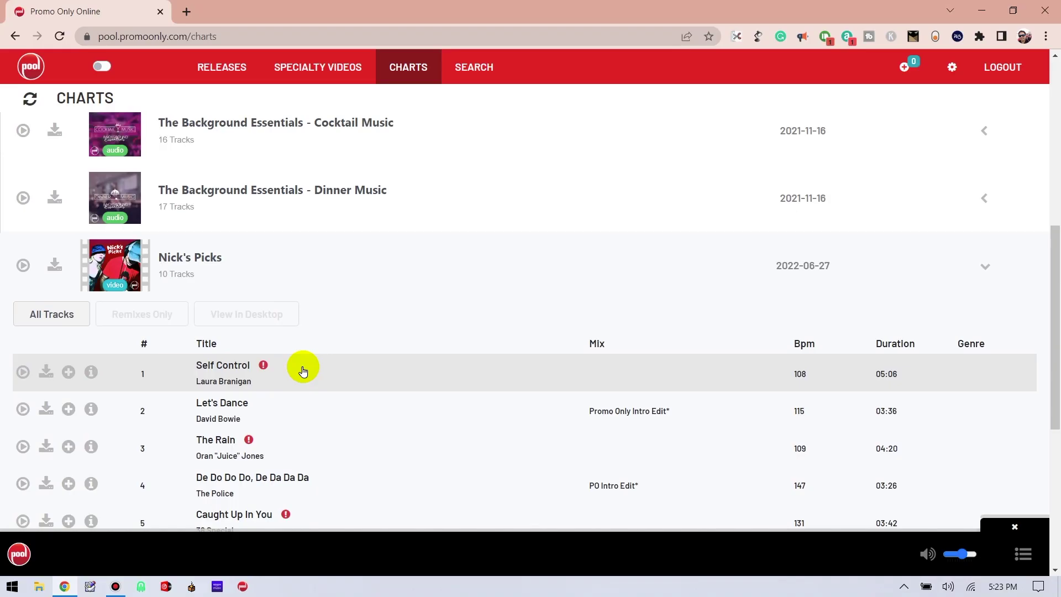
{"action": "scroll", "coordinate": [303, 370], "scroll_direction": "down", "scroll_amount": 3}
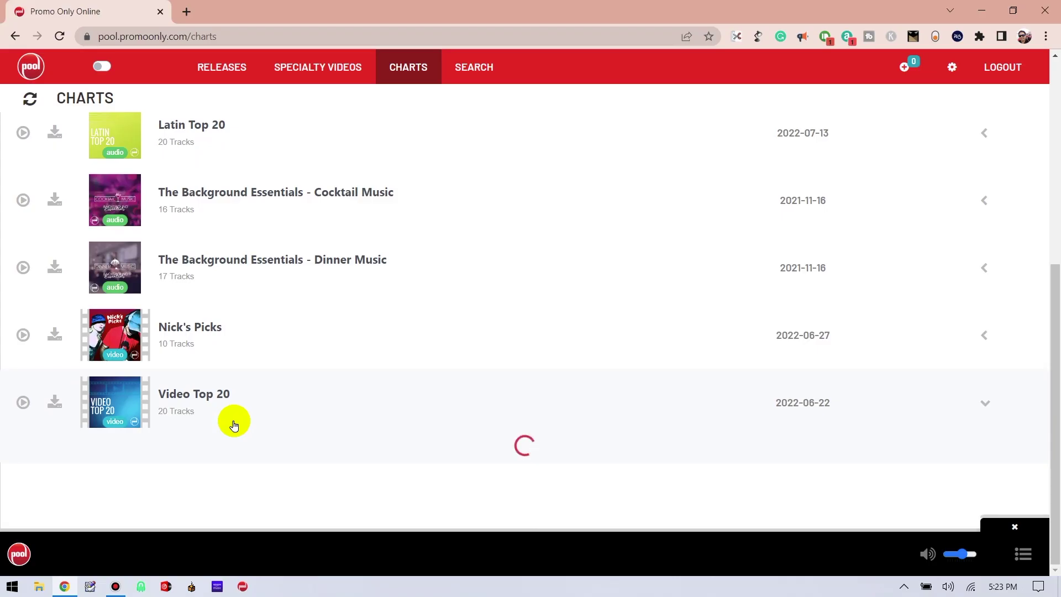
{"action": "scroll", "coordinate": [232, 419], "scroll_direction": "down", "scroll_amount": 3}
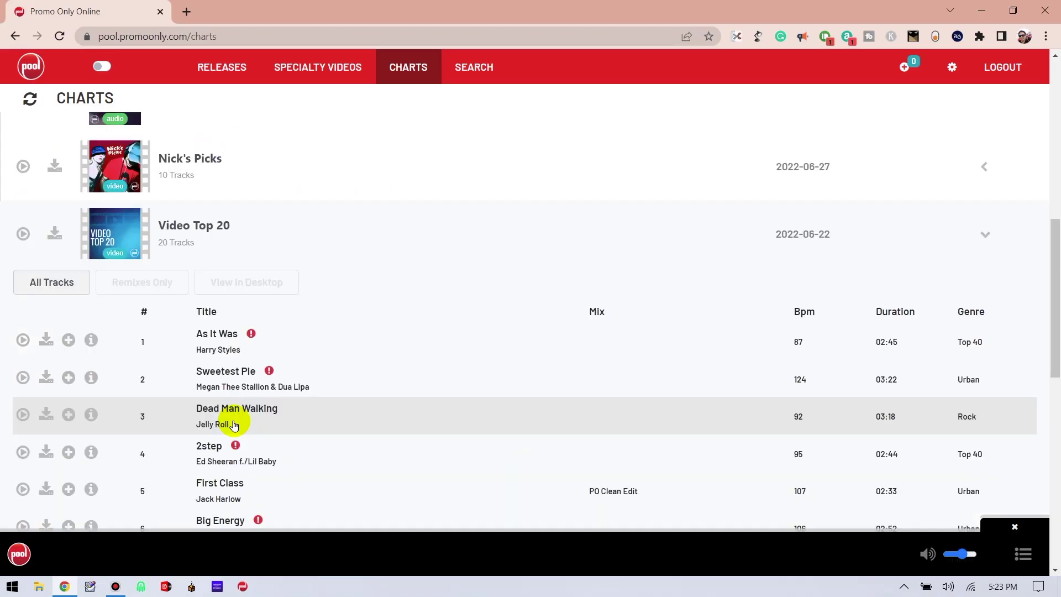
{"action": "scroll", "coordinate": [234, 425], "scroll_direction": "down", "scroll_amount": 2}
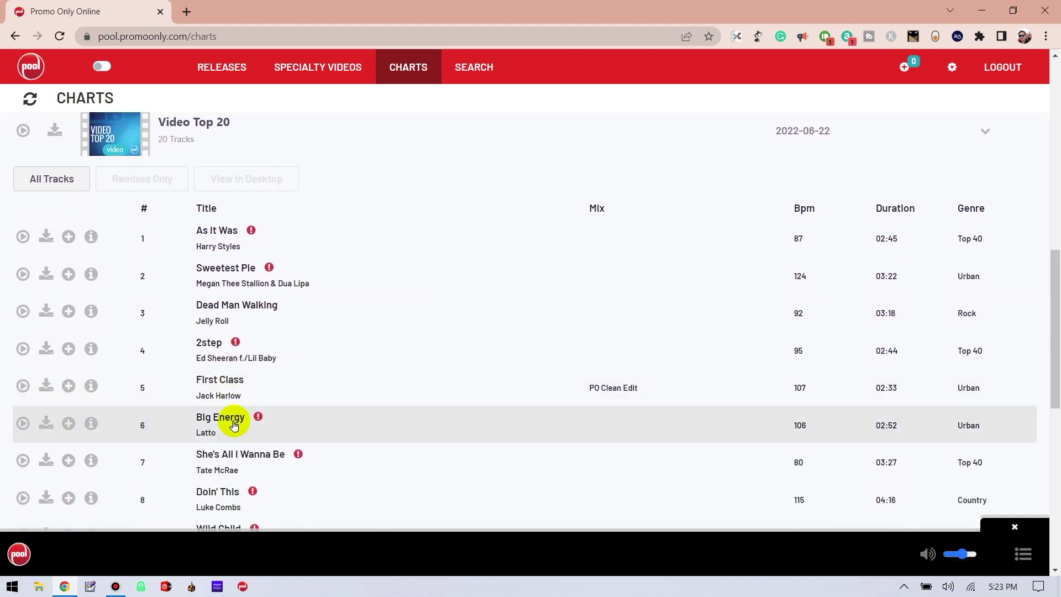
{"action": "scroll", "coordinate": [233, 424], "scroll_direction": "down", "scroll_amount": 1}
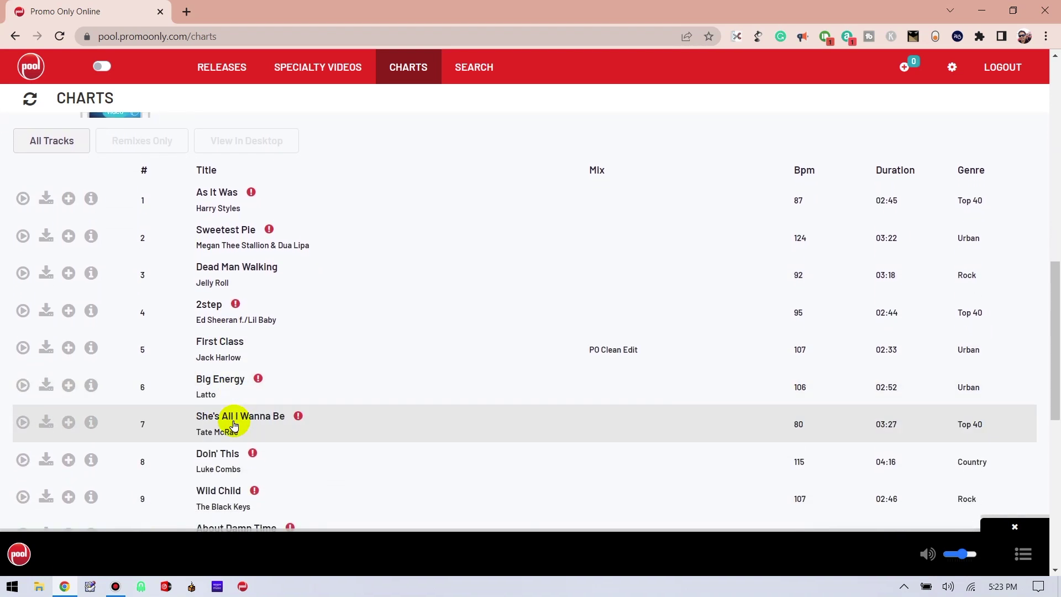
{"action": "scroll", "coordinate": [320, 350], "scroll_direction": "down", "scroll_amount": 1}
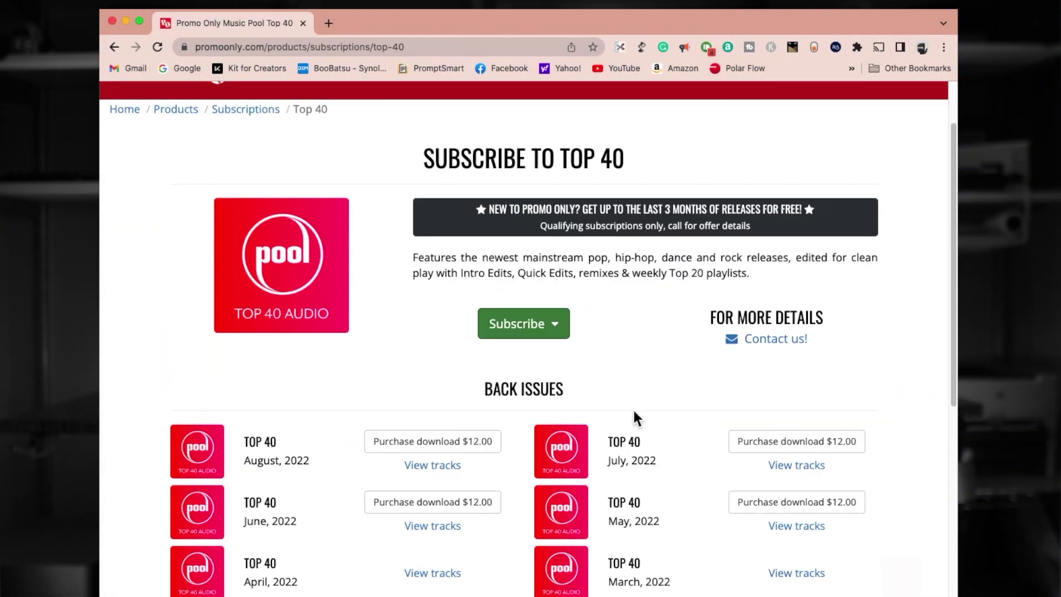
{"action": "scroll", "coordinate": [634, 417], "scroll_direction": "down", "scroll_amount": 2}
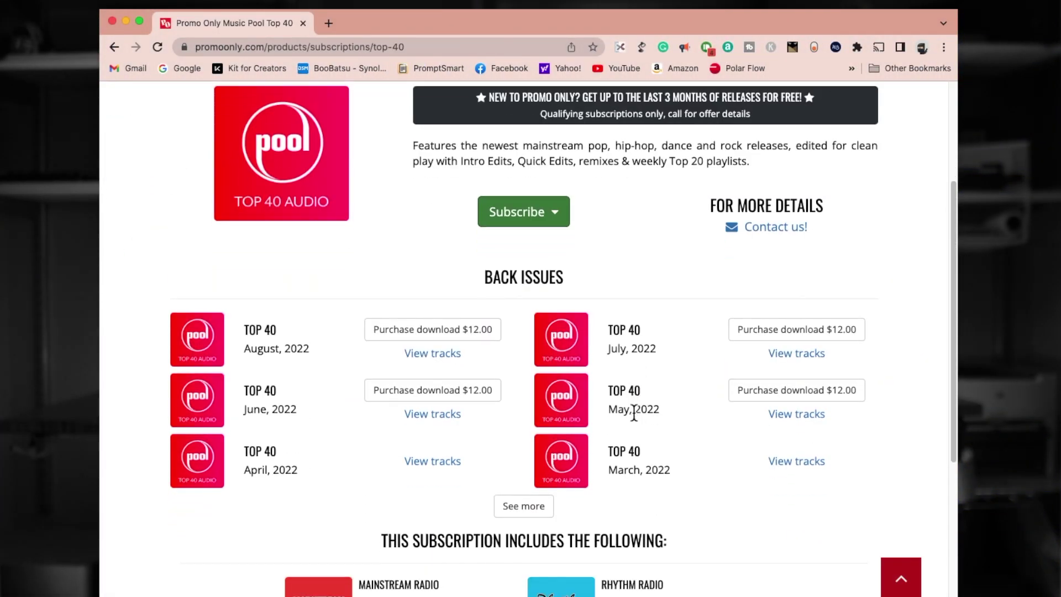
Scroll to the Top 40 Back Issues section, then go back to the Products page.
{"action": "key", "text": "super+bracketleft"}
{"action": "scroll", "coordinate": [818, 194], "scroll_direction": "up", "scroll_amount": 1}
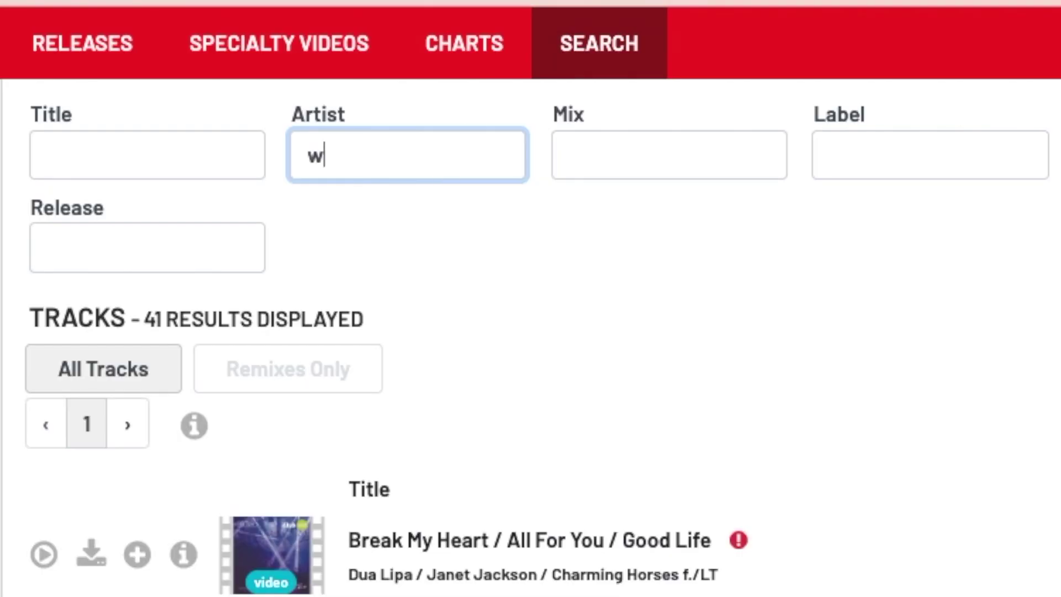
Finish the artist search for 'weezer', then replace it with a search for 'ma'.
{"action": "type", "text": "r"}
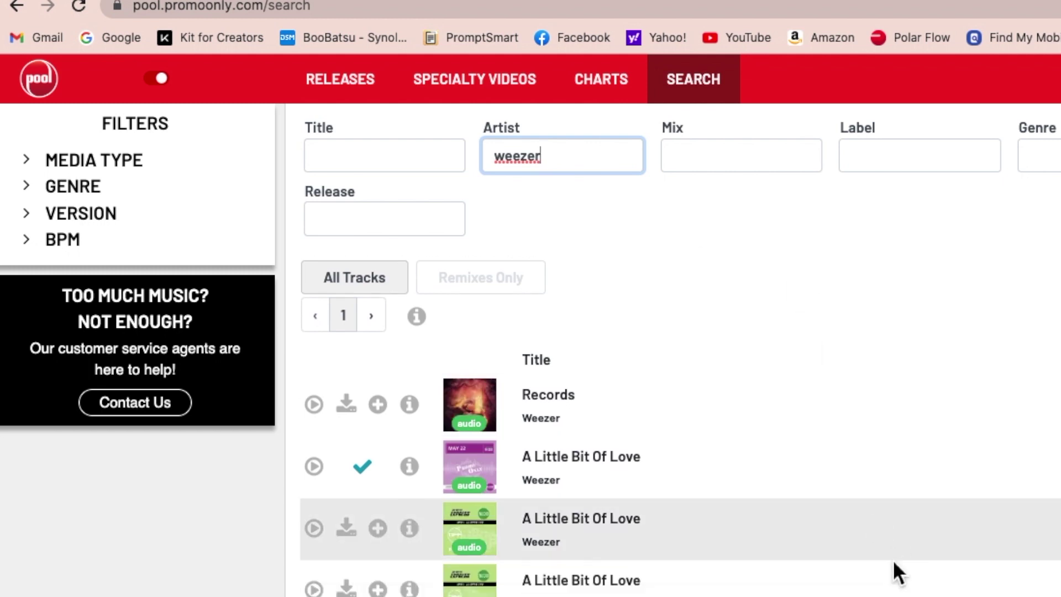
{"action": "key", "text": "super+a"}
{"action": "type", "text": "ma"}
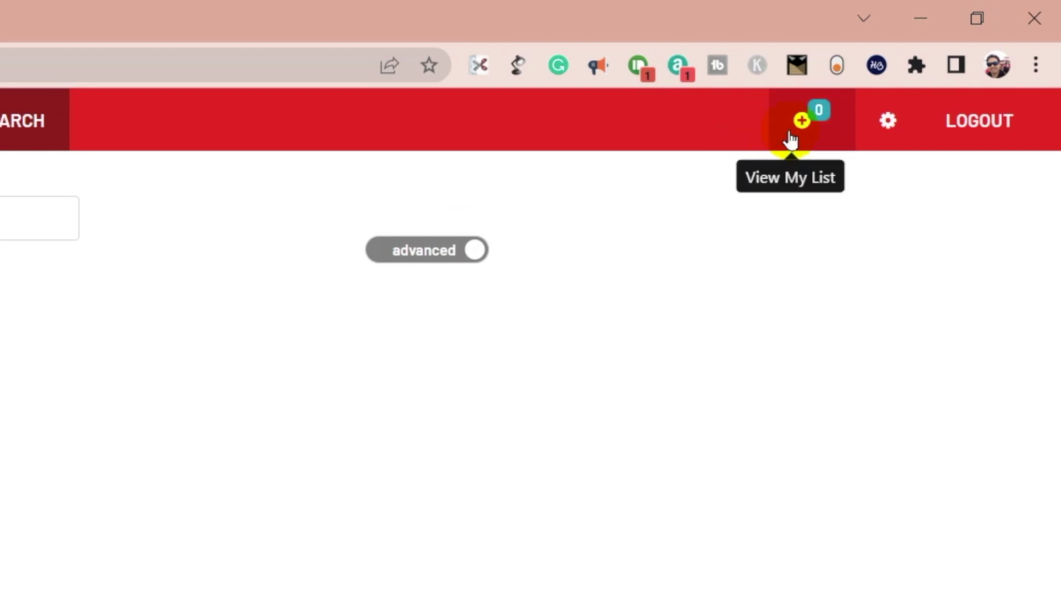
Open My List of saved tracks.
{"action": "left_click", "coordinate": [810, 132]}
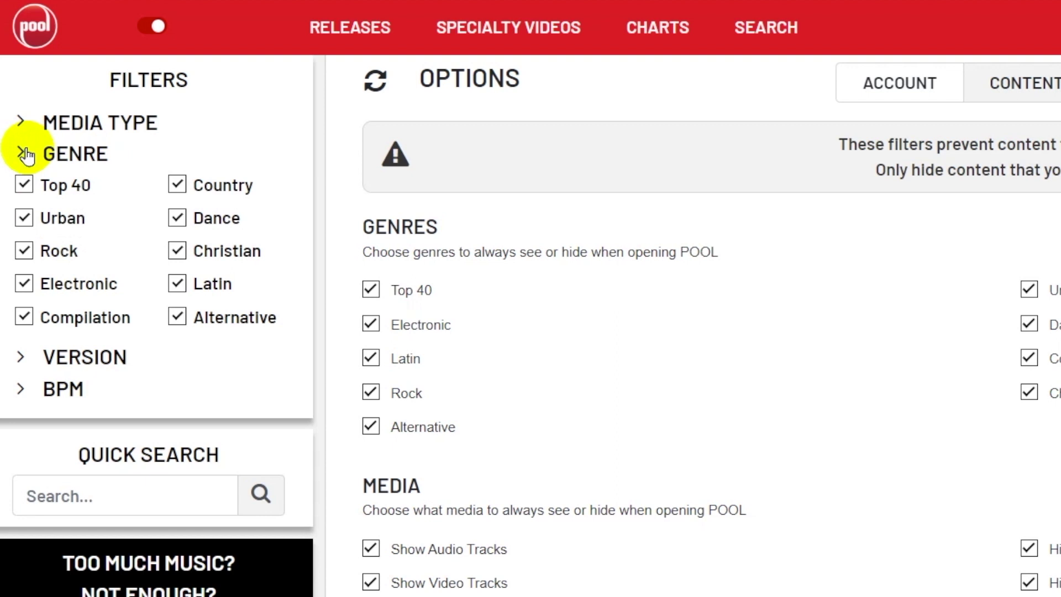
Collapse the GENRE filter, expand VERSION, and start editing the minimum BPM value.
{"action": "left_click", "coordinate": [26, 156]}
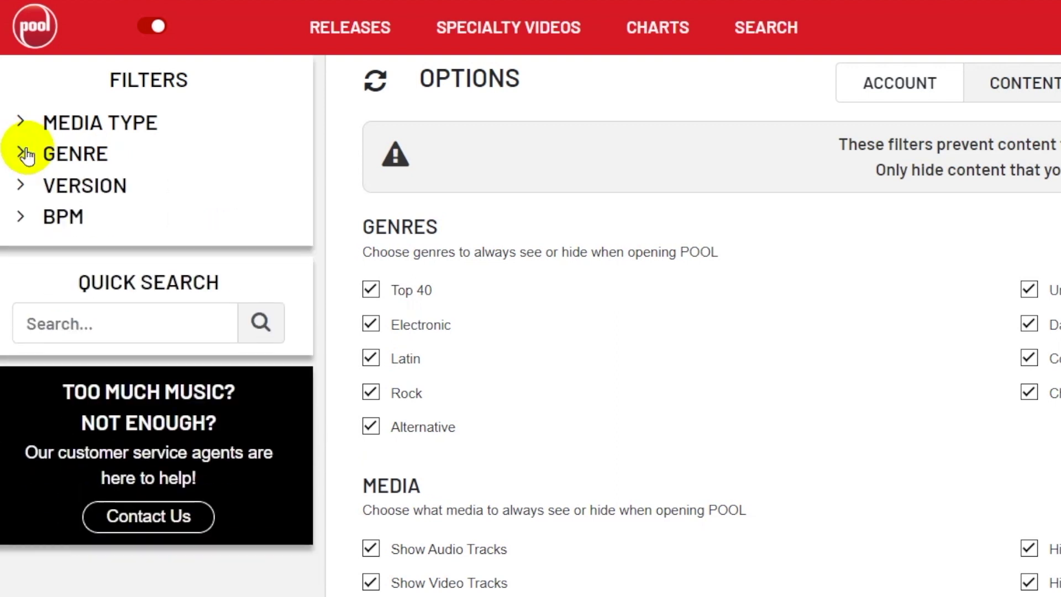
{"action": "left_click", "coordinate": [20, 188]}
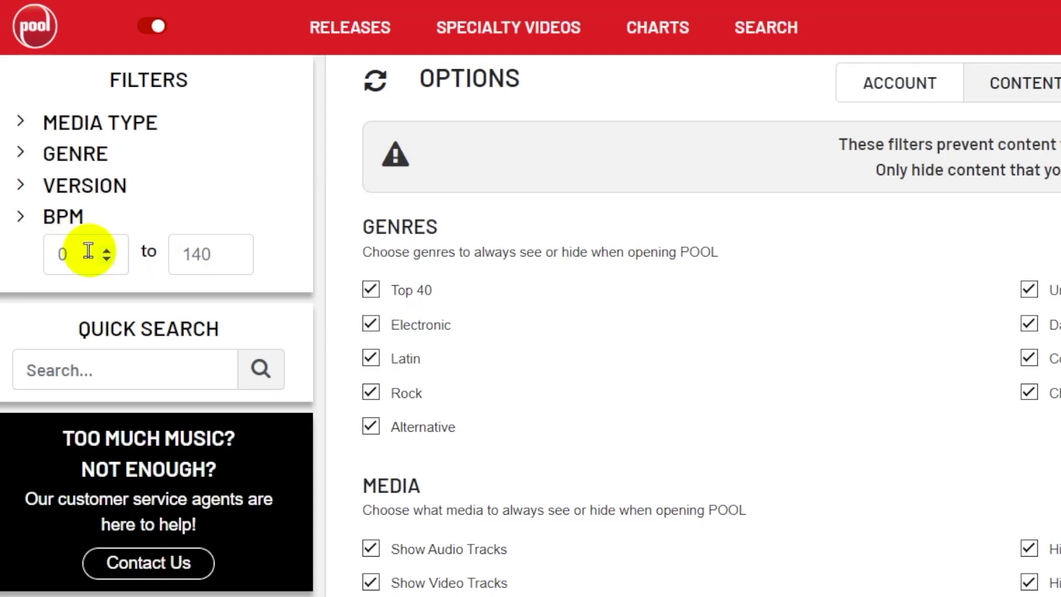
{"action": "left_click", "coordinate": [88, 252]}
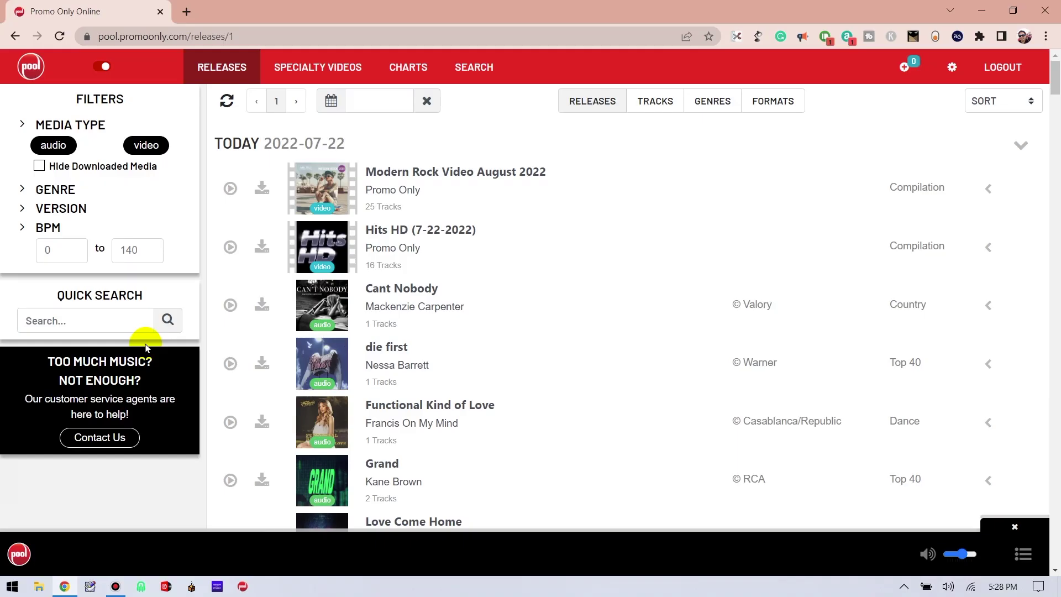
Show audio releases only and exclude Top 40, Rock, Electronic, Compilation, Latin, Christian, Dance and Country.
{"action": "left_click", "coordinate": [159, 140]}
{"action": "scroll", "coordinate": [158, 415], "scroll_direction": "down", "scroll_amount": 1}
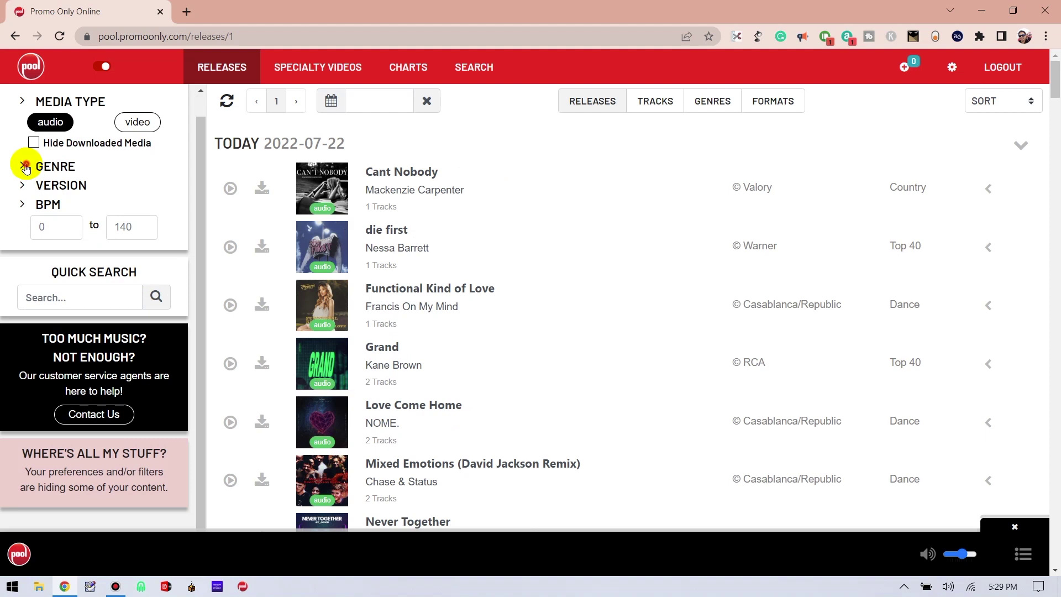
{"action": "left_click", "coordinate": [26, 167]}
{"action": "left_click", "coordinate": [24, 184]}
{"action": "left_click", "coordinate": [24, 225]}
{"action": "left_click", "coordinate": [24, 245]}
{"action": "left_click", "coordinate": [24, 264]}
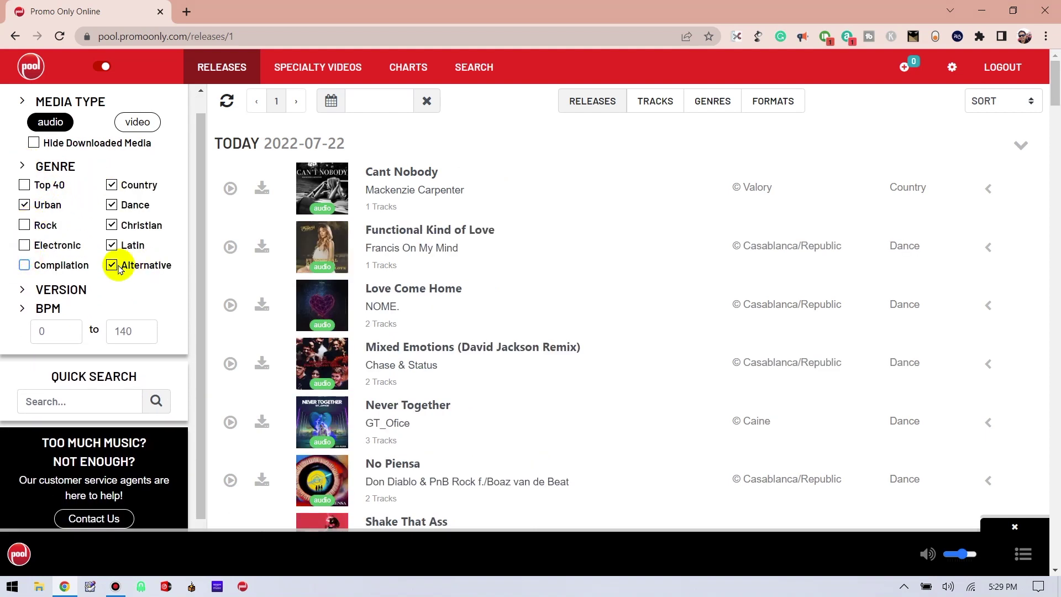
{"action": "left_click", "coordinate": [111, 245]}
{"action": "left_click", "coordinate": [112, 225]}
{"action": "left_click", "coordinate": [112, 204]}
{"action": "left_click", "coordinate": [112, 184]}
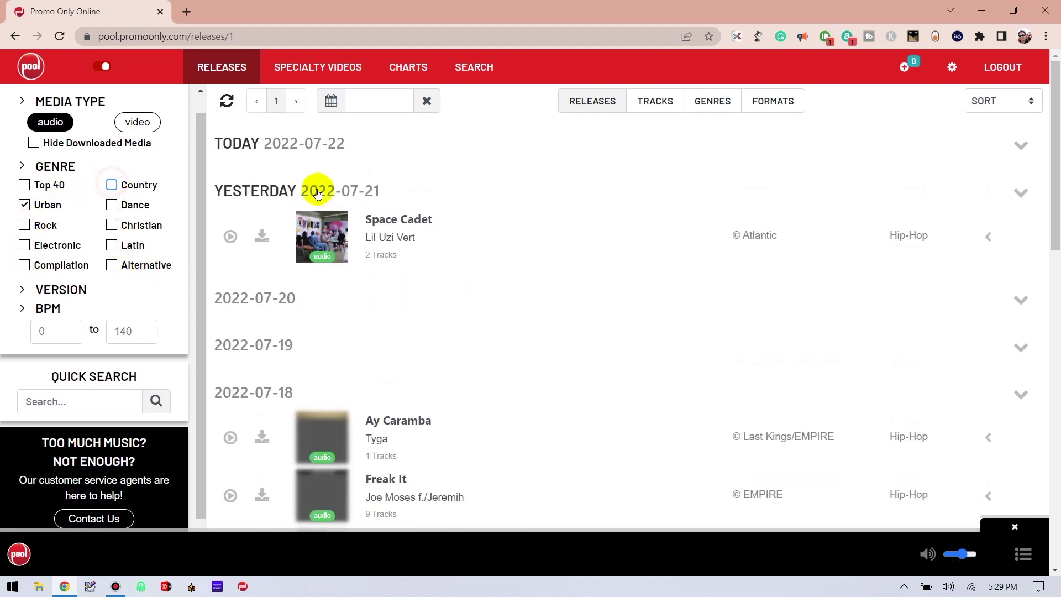
{"action": "scroll", "coordinate": [490, 325], "scroll_direction": "down", "scroll_amount": 8}
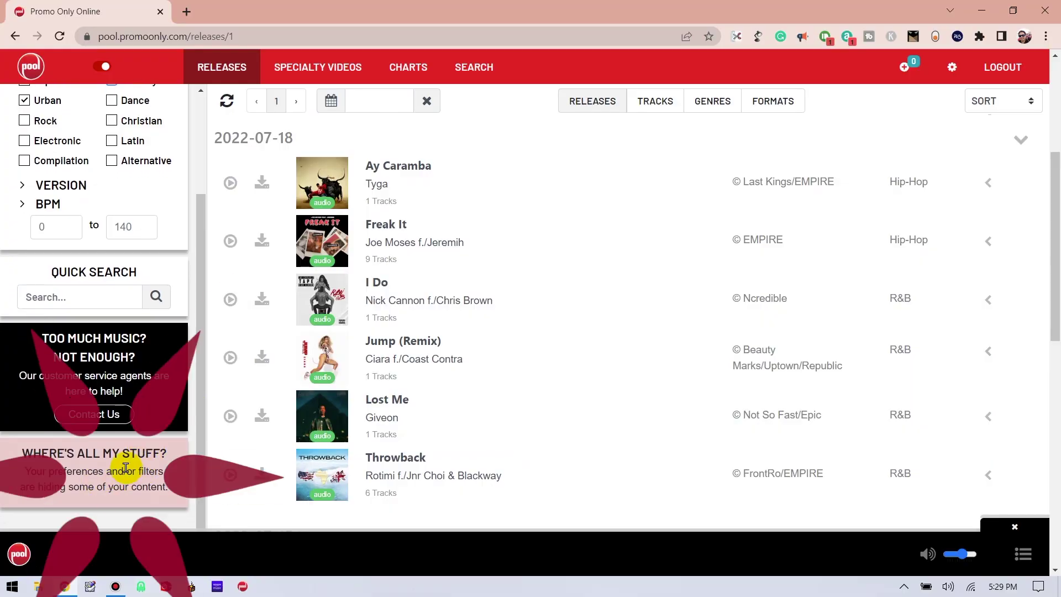
{"action": "scroll", "coordinate": [106, 284], "scroll_direction": "up", "scroll_amount": 2}
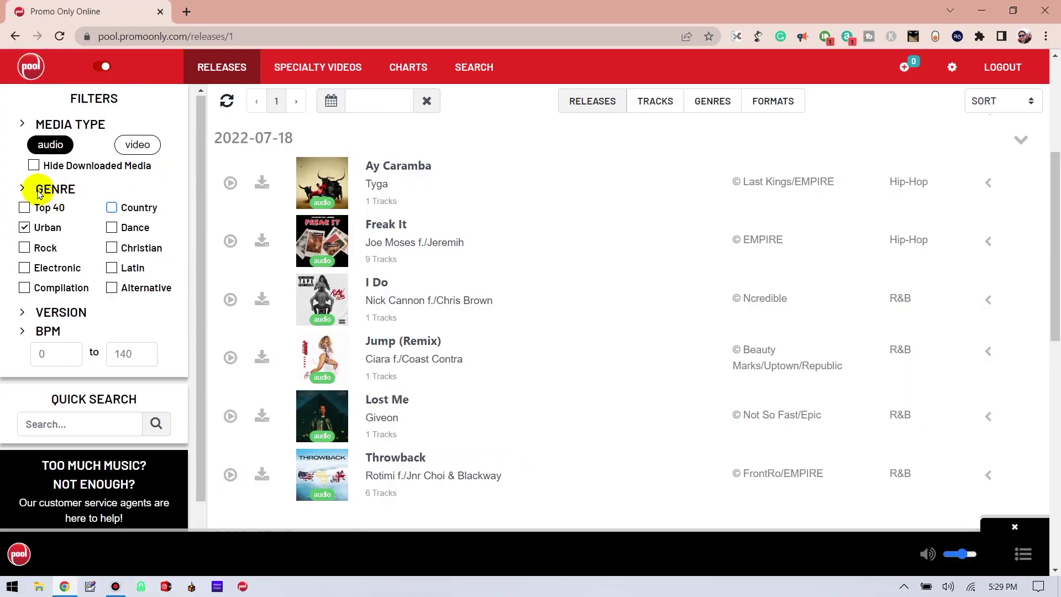
Re-include every genre, Alternative among them, and scroll the audio-only releases list.
{"action": "left_click", "coordinate": [23, 191]}
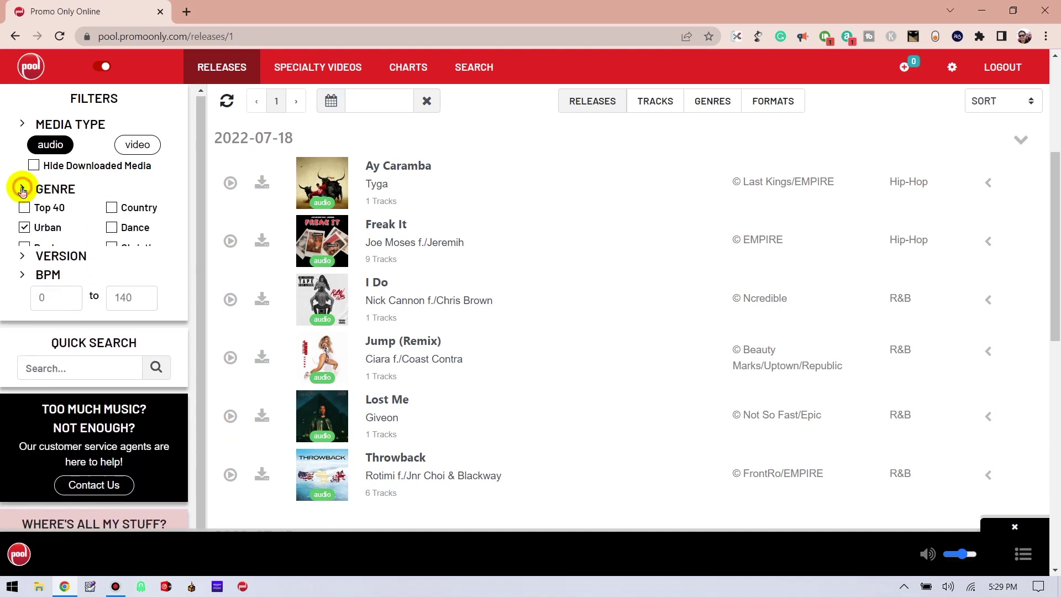
{"action": "left_click", "coordinate": [20, 187]}
{"action": "left_click", "coordinate": [25, 208]}
{"action": "left_click", "coordinate": [24, 247]}
{"action": "left_click", "coordinate": [24, 267]}
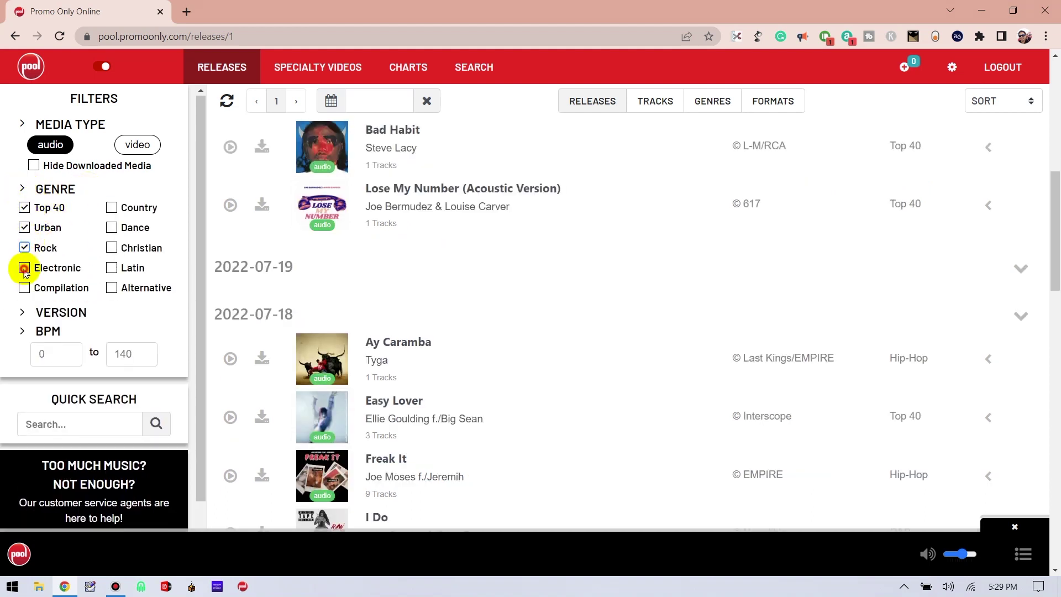
{"action": "left_click", "coordinate": [24, 287]}
{"action": "left_click", "coordinate": [111, 287]}
{"action": "left_click", "coordinate": [111, 267]}
{"action": "left_click", "coordinate": [112, 248]}
{"action": "left_click", "coordinate": [112, 227]}
{"action": "left_click", "coordinate": [113, 207]}
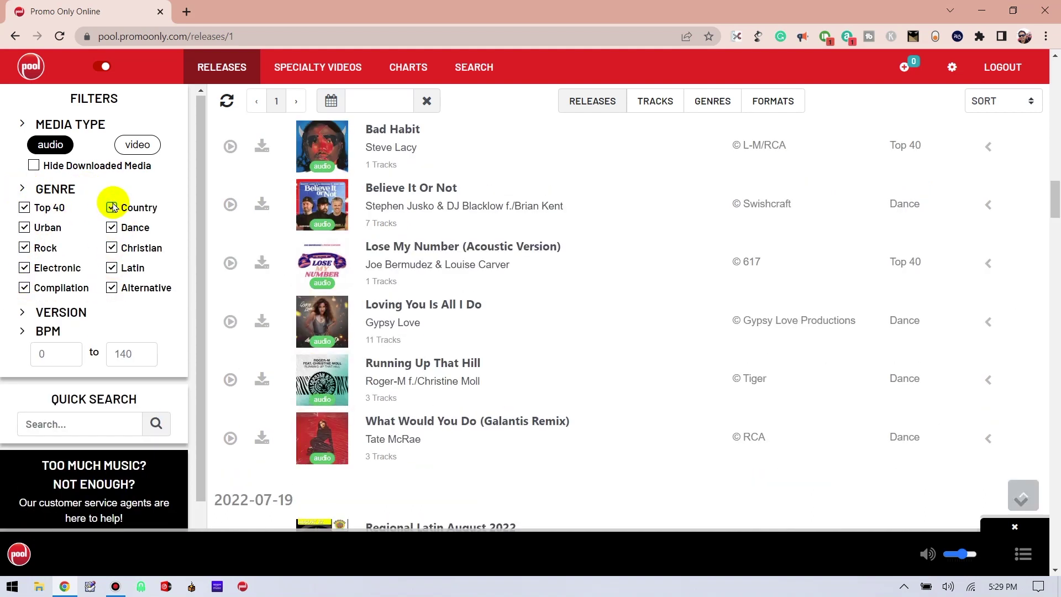
{"action": "scroll", "coordinate": [438, 230], "scroll_direction": "down", "scroll_amount": 5}
{"action": "scroll", "coordinate": [438, 232], "scroll_direction": "down", "scroll_amount": 2}
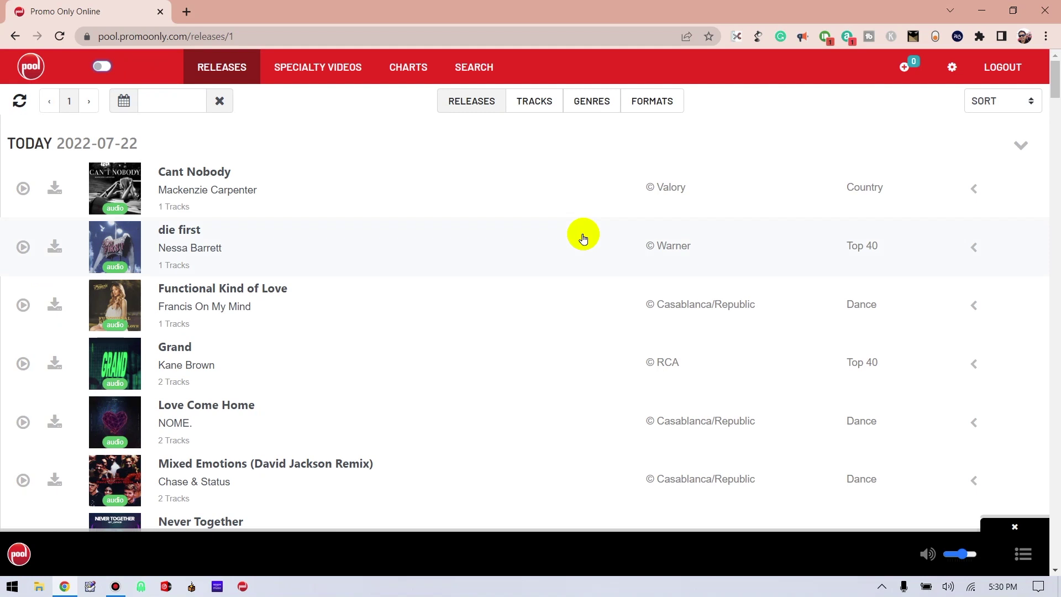
Hide the filters and collapse TODAY so Caribbean Series August 2022's 21 tracks lead the feed.
{"action": "scroll", "coordinate": [583, 239], "scroll_direction": "down", "scroll_amount": 1}
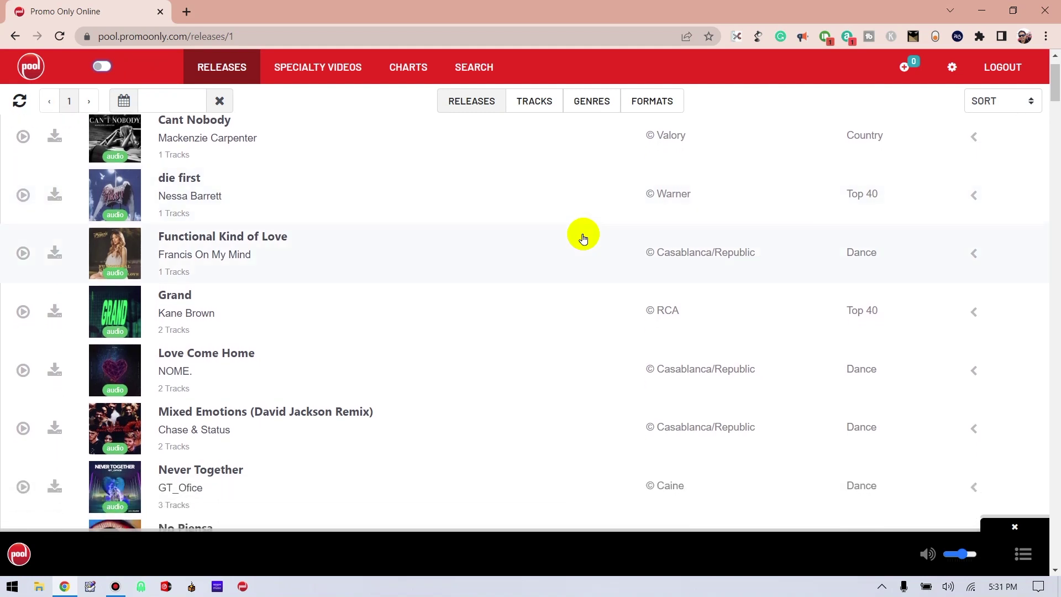
{"action": "scroll", "coordinate": [583, 238], "scroll_direction": "up", "scroll_amount": 1}
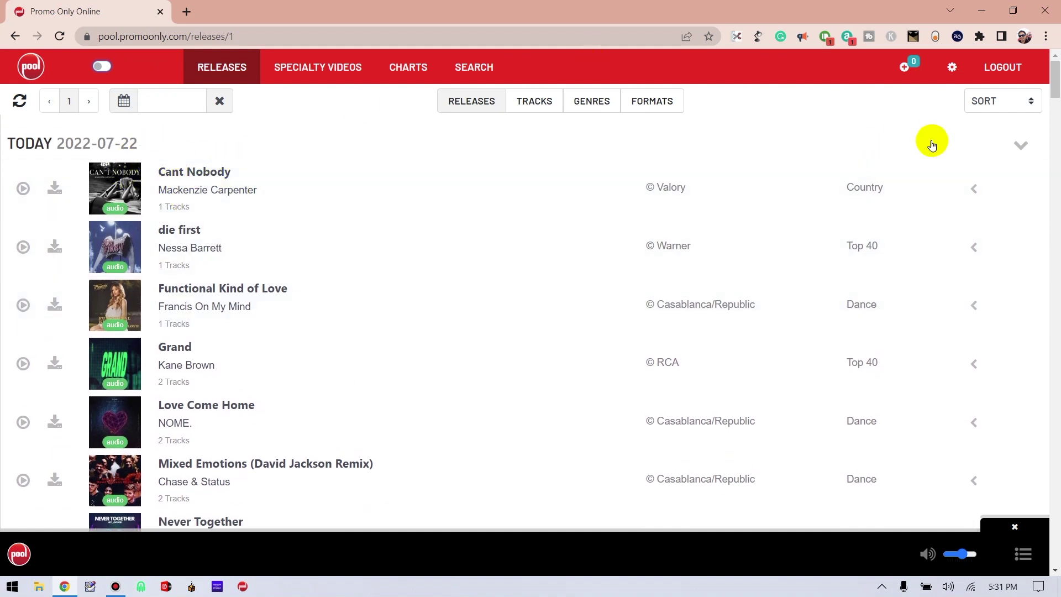
{"action": "left_click", "coordinate": [1025, 150]}
{"action": "left_click", "coordinate": [1022, 147]}
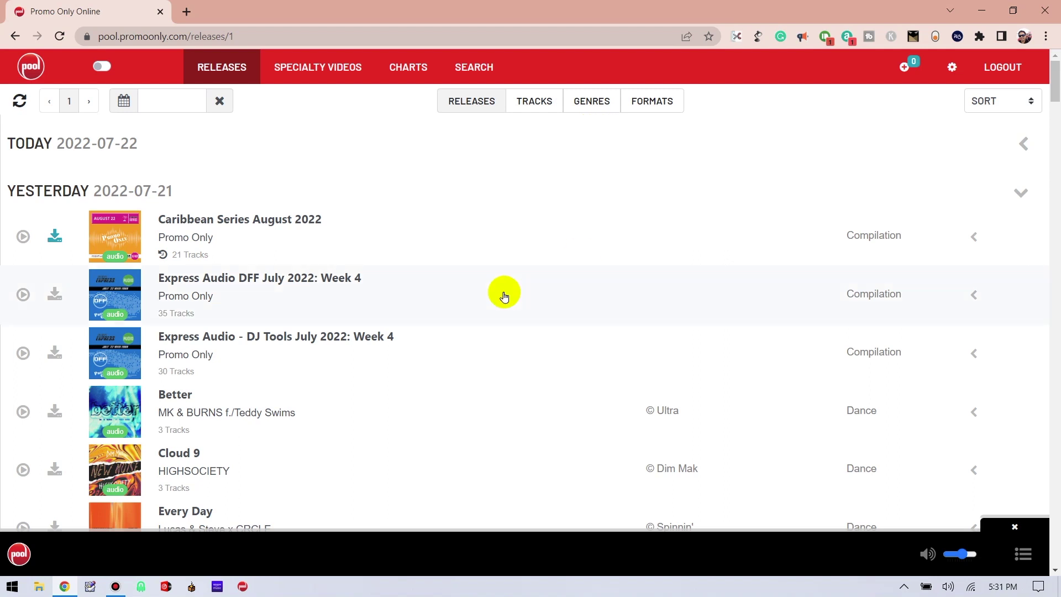
{"action": "scroll", "coordinate": [504, 297], "scroll_direction": "down", "scroll_amount": 2}
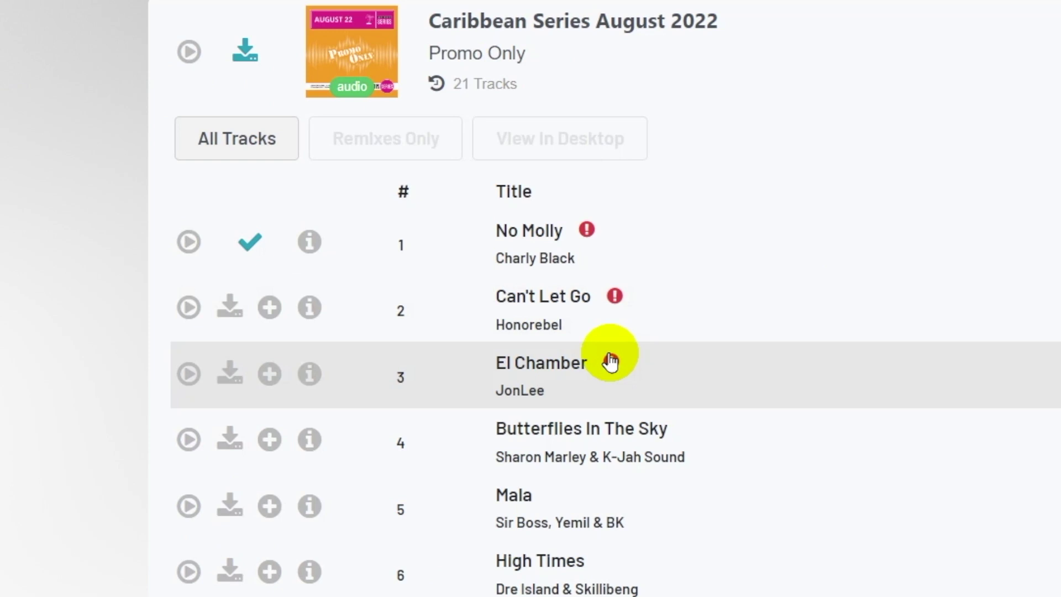
Scroll page 3 of the Formats view down to Express Audio DFF July 2022: Week 1's 37 tracks.
{"action": "mouse_move", "coordinate": [762, 372]}
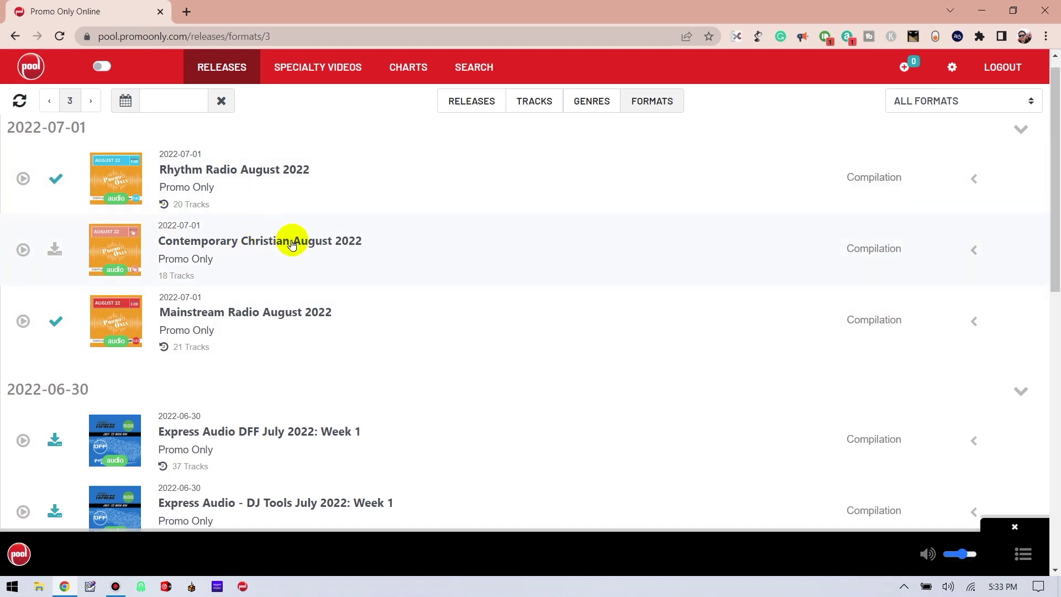
{"action": "scroll", "coordinate": [441, 279], "scroll_direction": "down", "scroll_amount": 1}
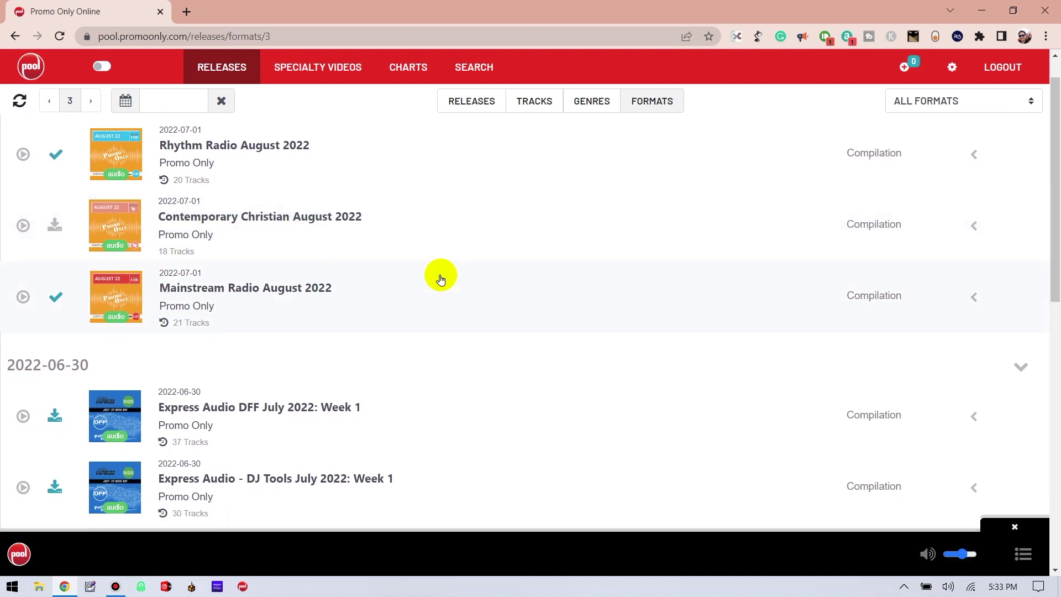
{"action": "scroll", "coordinate": [441, 279], "scroll_direction": "down", "scroll_amount": 2}
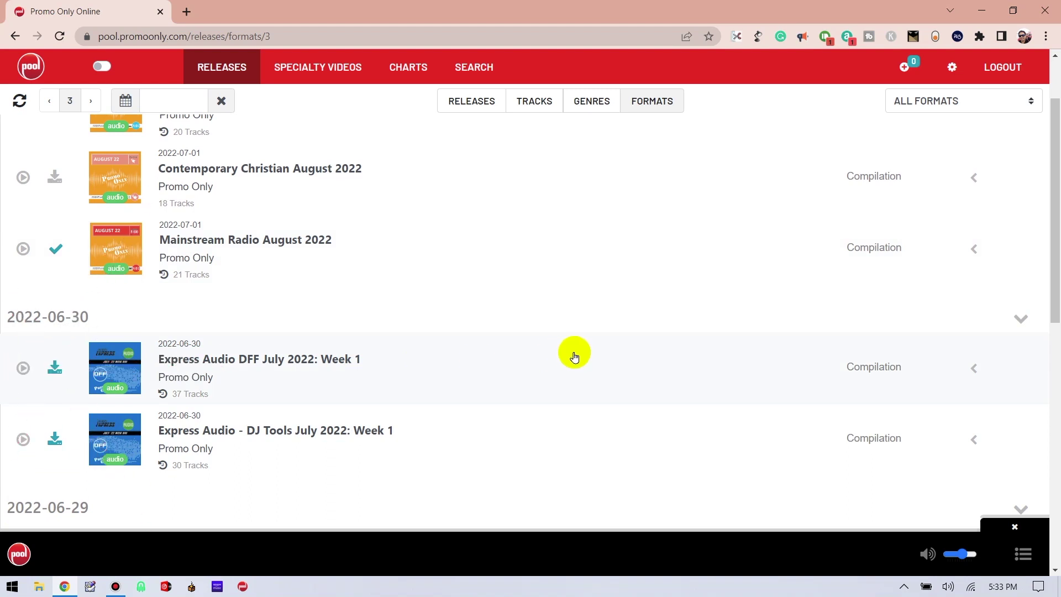
{"action": "scroll", "coordinate": [574, 356], "scroll_direction": "down", "scroll_amount": 6}
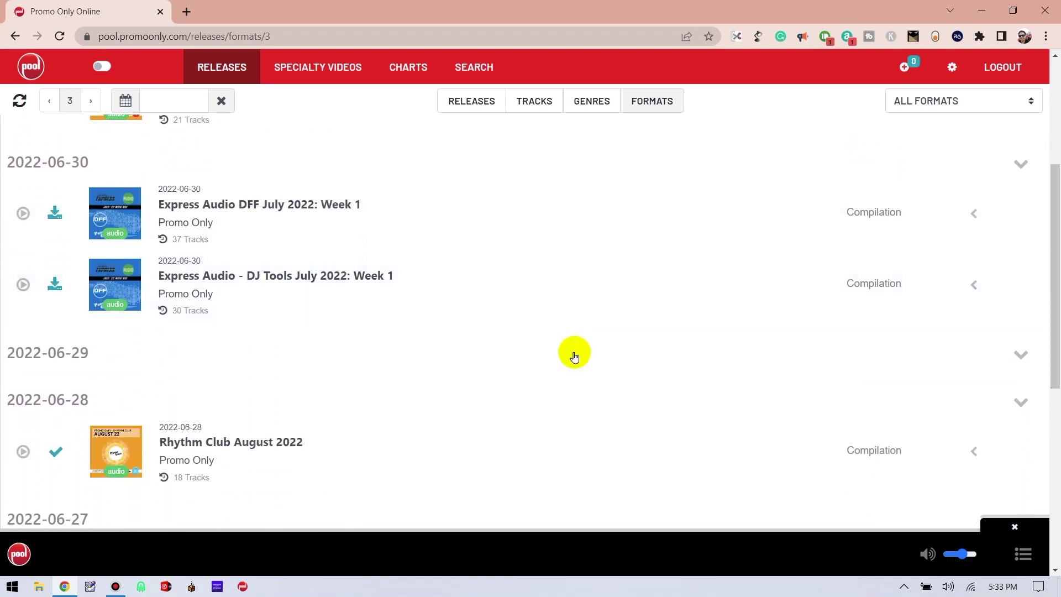
{"action": "scroll", "coordinate": [574, 356], "scroll_direction": "down", "scroll_amount": 1}
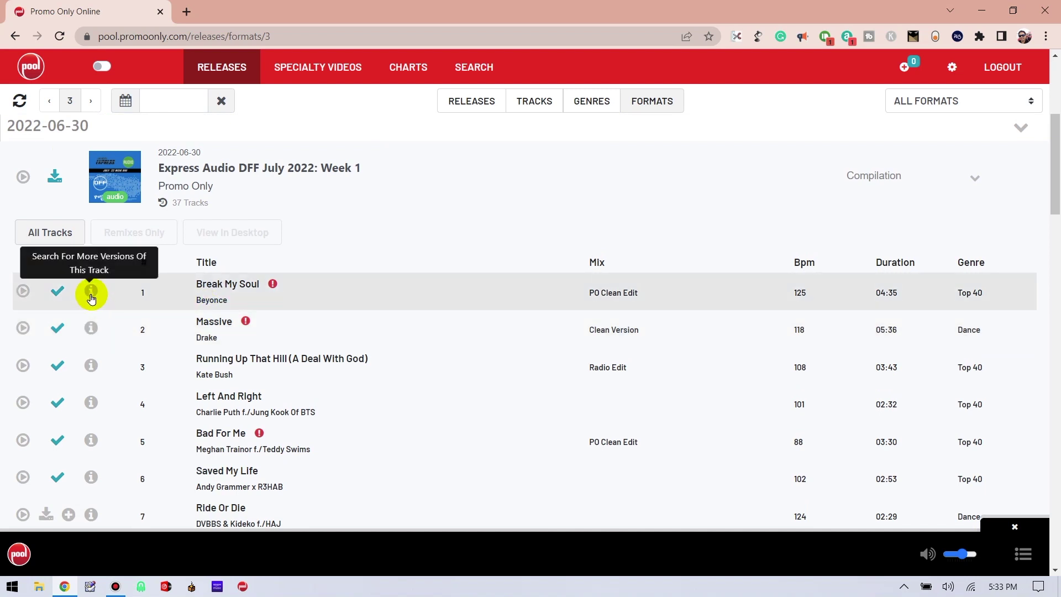
{"action": "left_click", "coordinate": [92, 297]}
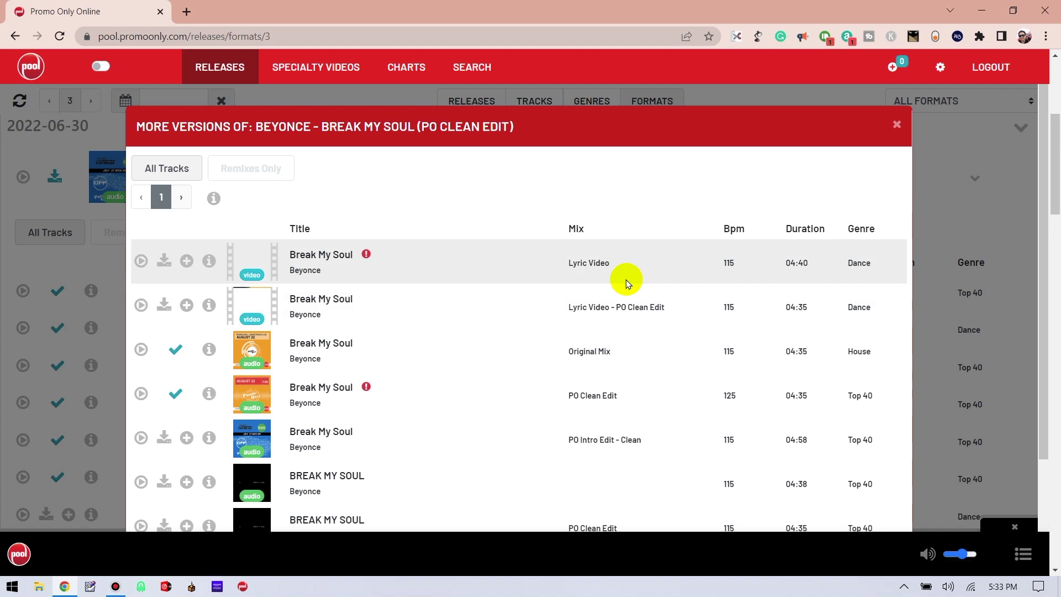
{"action": "scroll", "coordinate": [626, 281], "scroll_direction": "down", "scroll_amount": 1}
{"action": "scroll", "coordinate": [627, 280], "scroll_direction": "down", "scroll_amount": 1}
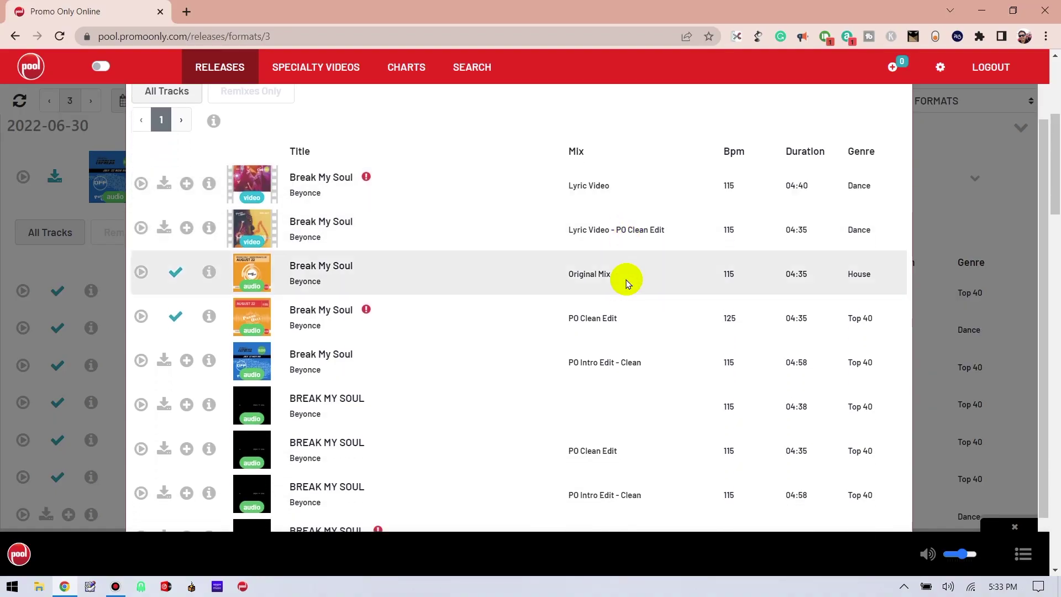
{"action": "scroll", "coordinate": [627, 281], "scroll_direction": "down", "scroll_amount": 1}
{"action": "scroll", "coordinate": [628, 283], "scroll_direction": "down", "scroll_amount": 1}
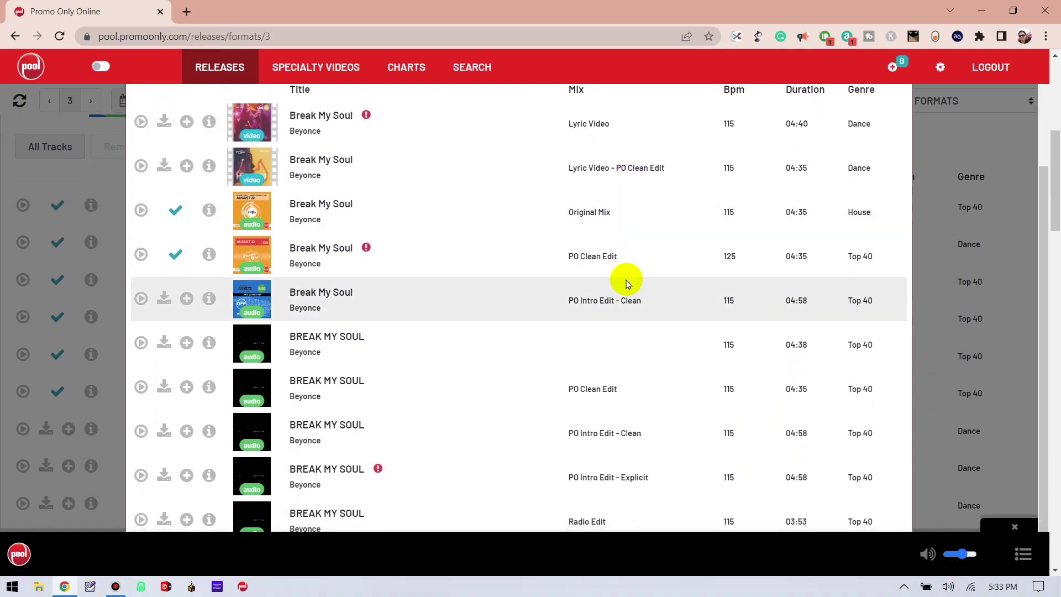
{"action": "scroll", "coordinate": [628, 281], "scroll_direction": "up", "scroll_amount": 1}
{"action": "key", "text": "Escape"}
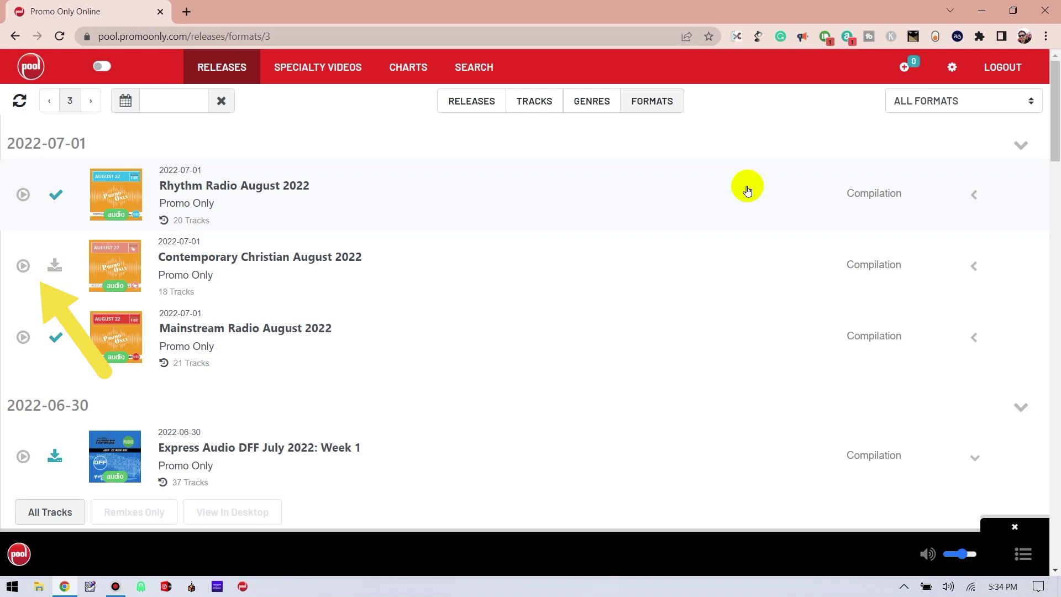
Expand Rhythm Radio August 2022 and start previewing its first track in the player.
{"action": "left_click", "coordinate": [973, 208]}
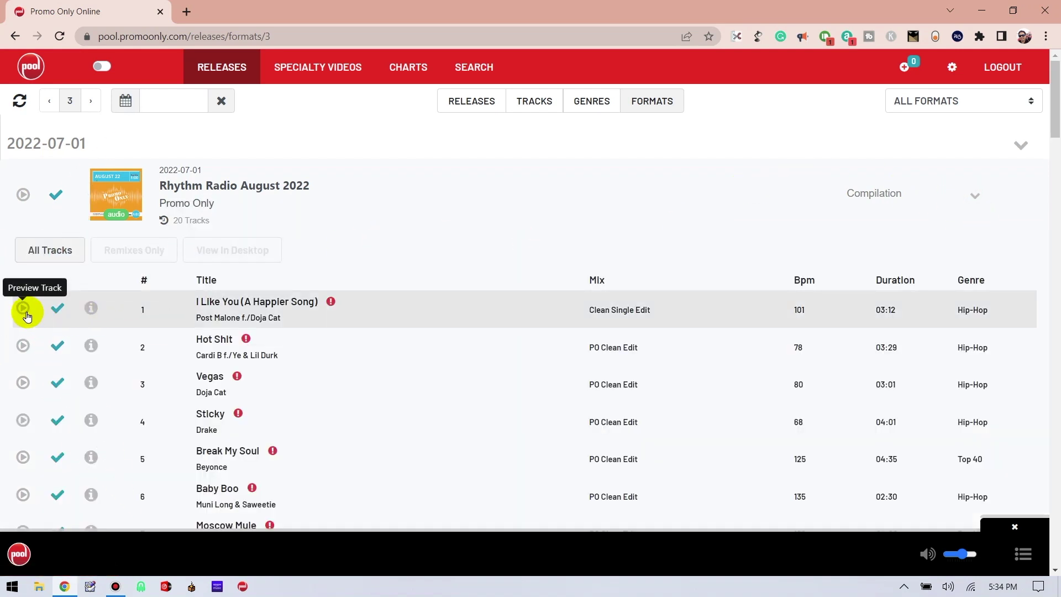
{"action": "left_click", "coordinate": [24, 312]}
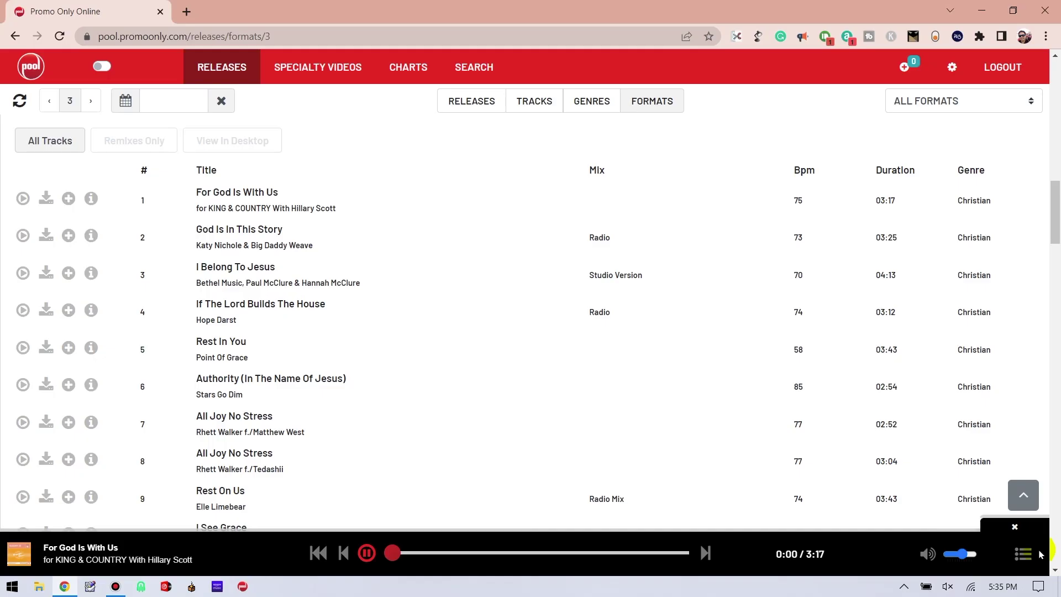
Open the Preview Queue and scroll through its 38 queued previews, such as PopStar and Potion.
{"action": "left_click", "coordinate": [1027, 556]}
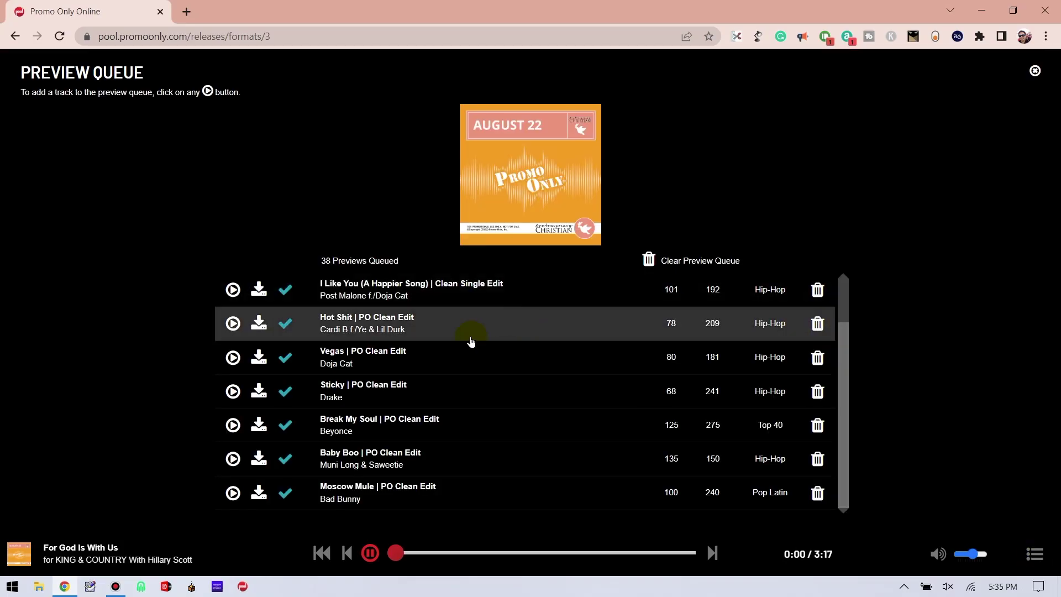
{"action": "scroll", "coordinate": [471, 342], "scroll_direction": "down", "scroll_amount": 2}
{"action": "scroll", "coordinate": [470, 343], "scroll_direction": "down", "scroll_amount": 4}
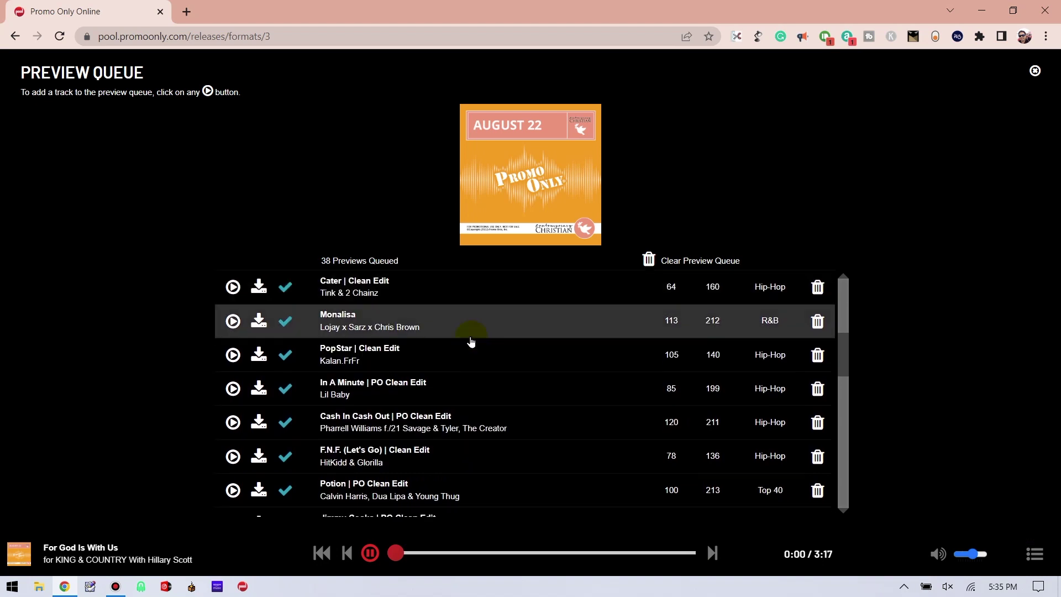
{"action": "scroll", "coordinate": [471, 342], "scroll_direction": "down", "scroll_amount": 1}
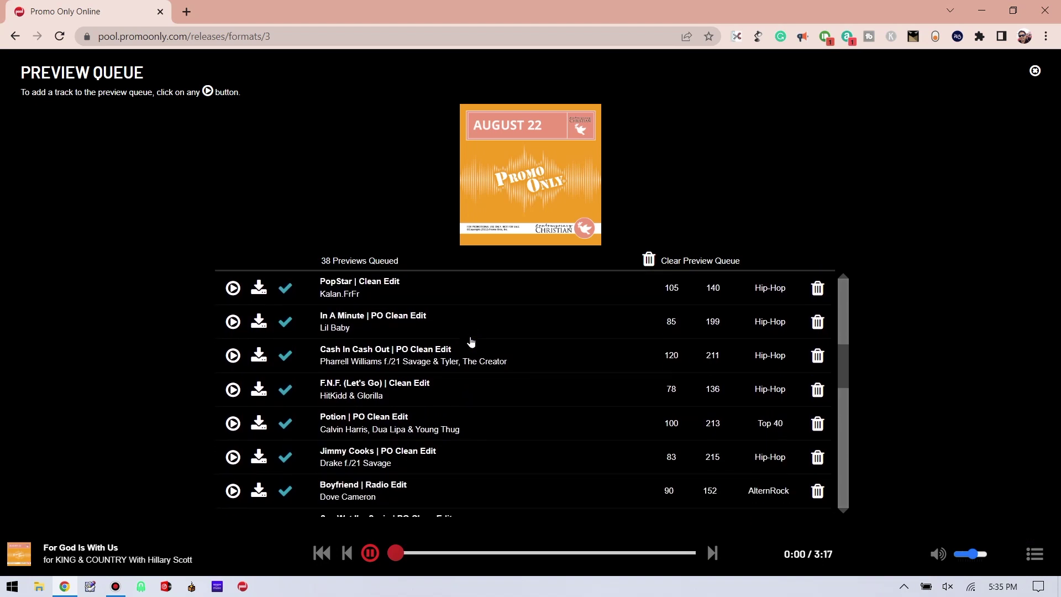